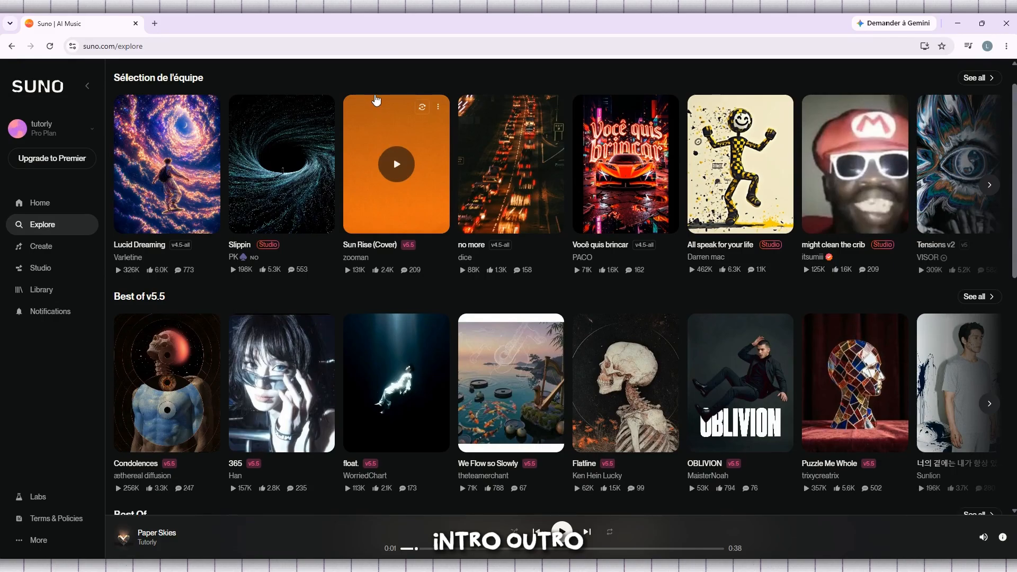
Browse the Explore page's song sections, genre collections, contests and creators.
scroll(375, 100, "down", 5)
scroll(771, 213, "down", 2)
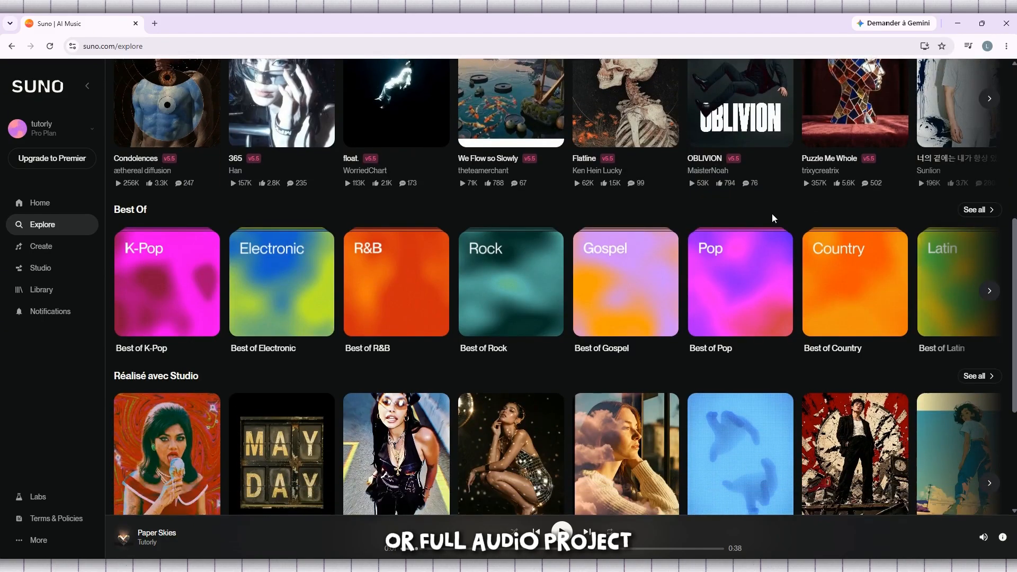
scroll(742, 220, "down", 3)
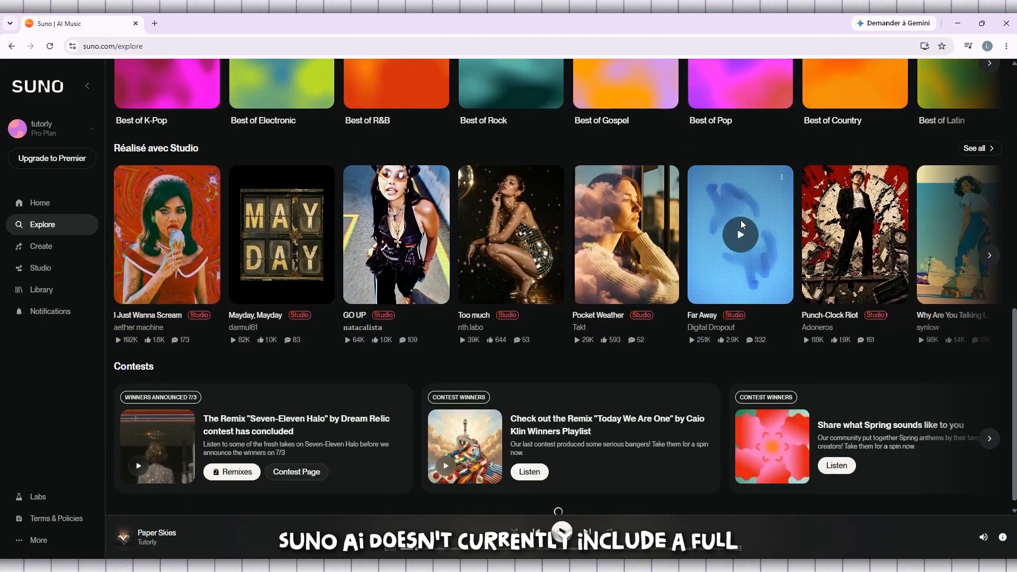
scroll(740, 219, "down", 4)
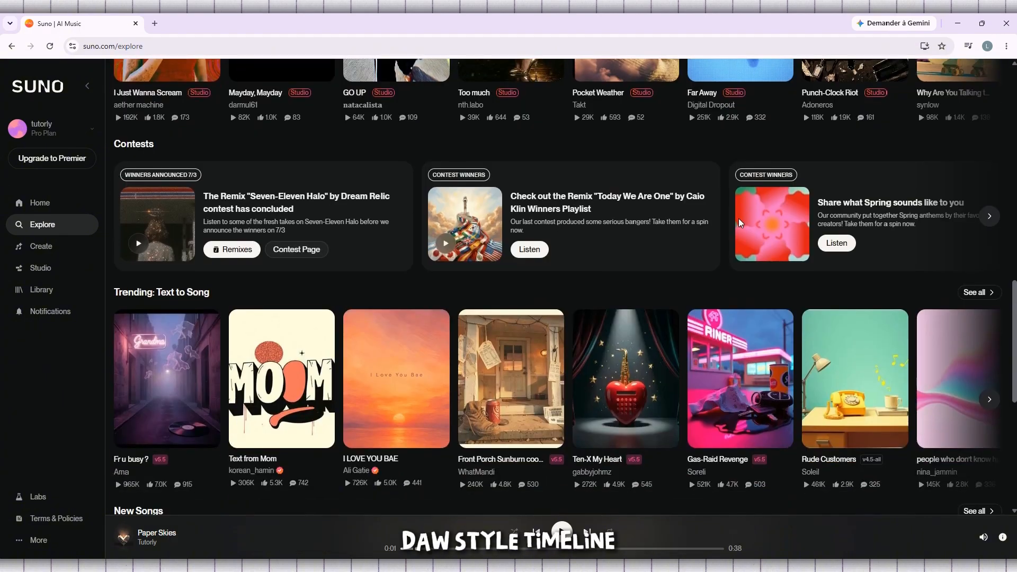
scroll(739, 218, "down", 2)
scroll(740, 221, "down", 4)
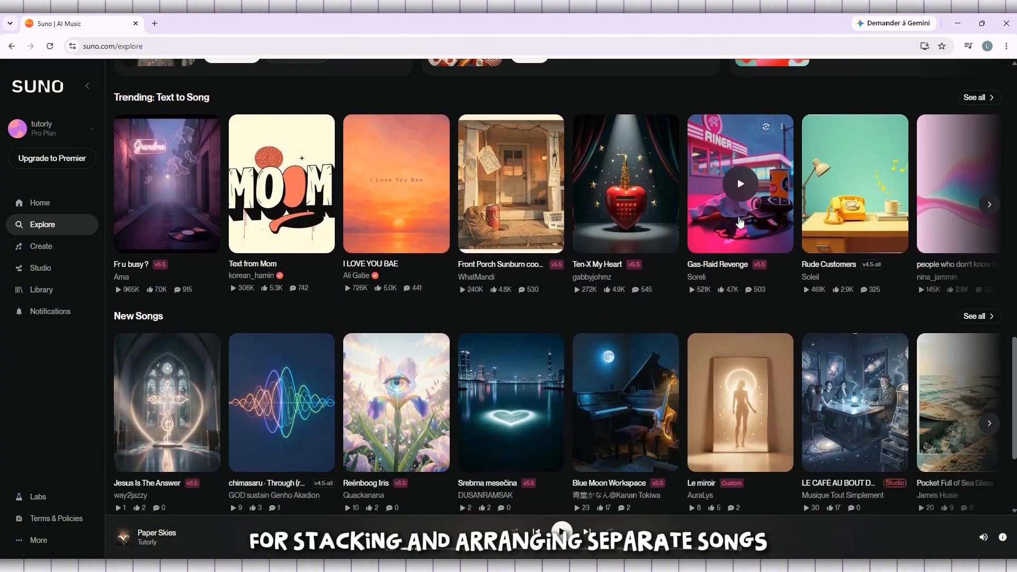
scroll(739, 222, "down", 1)
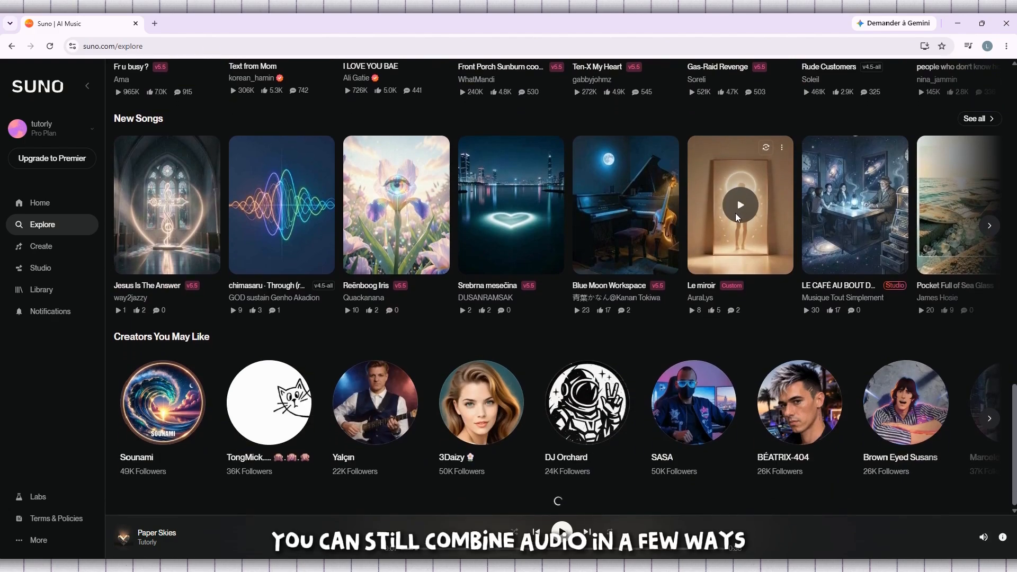
scroll(735, 212, "up", 5)
scroll(734, 208, "up", 9)
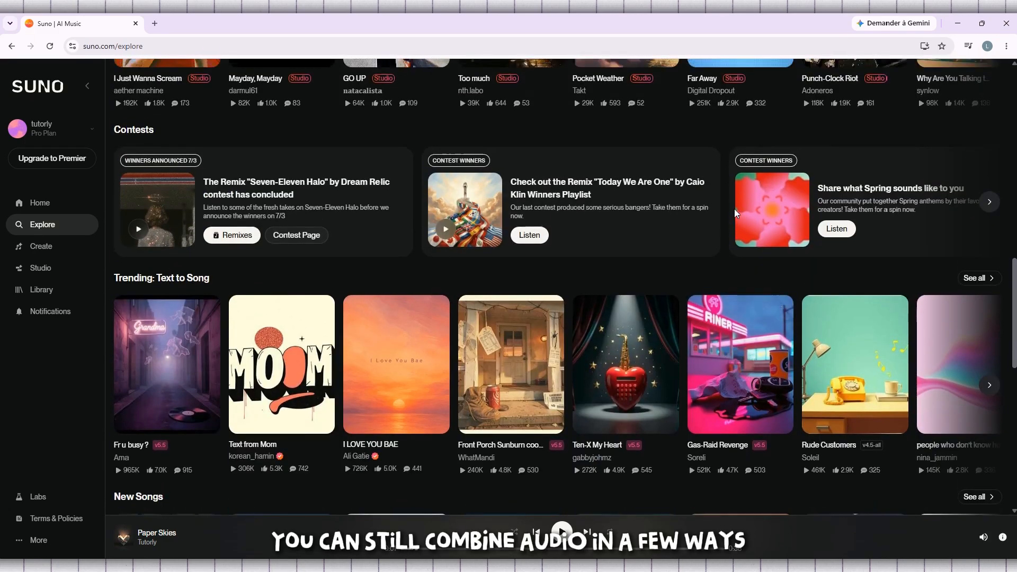
scroll(735, 212, "up", 6)
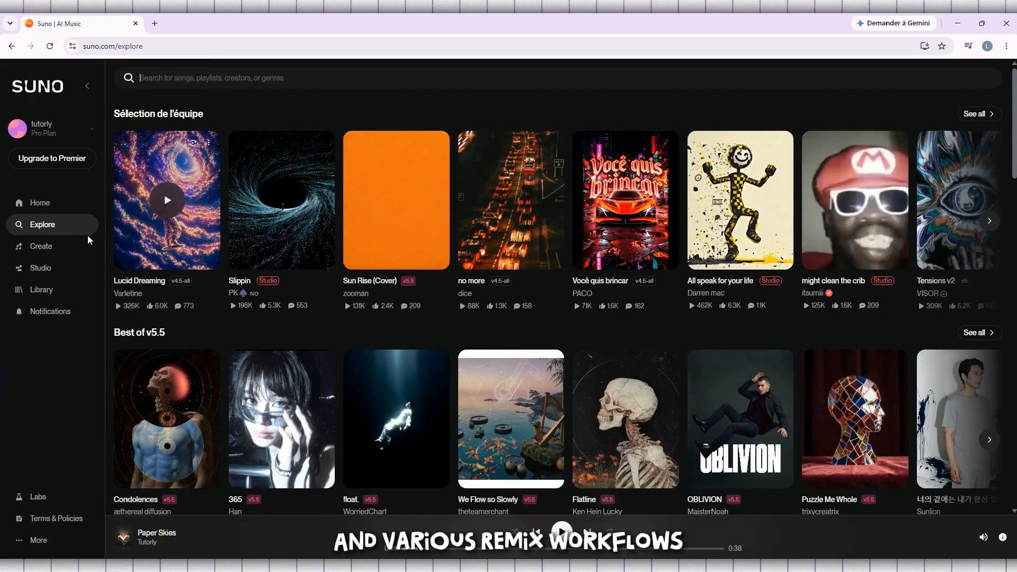
Look through the Home page's featured playlists and curated collections.
left_click(57, 203)
scroll(278, 158, "down", 4)
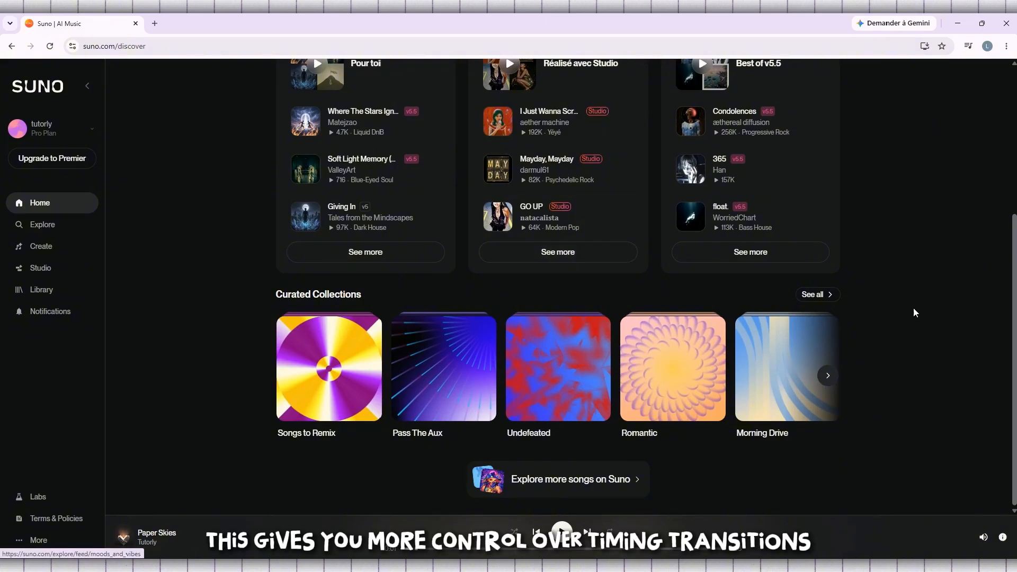
scroll(907, 291, "up", 2)
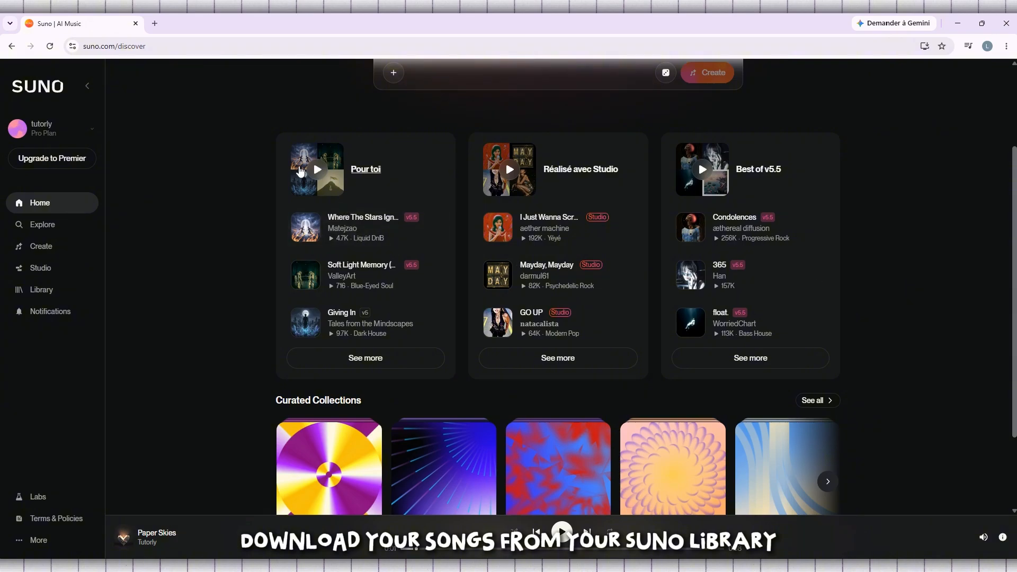
scroll(190, 180, "up", 2)
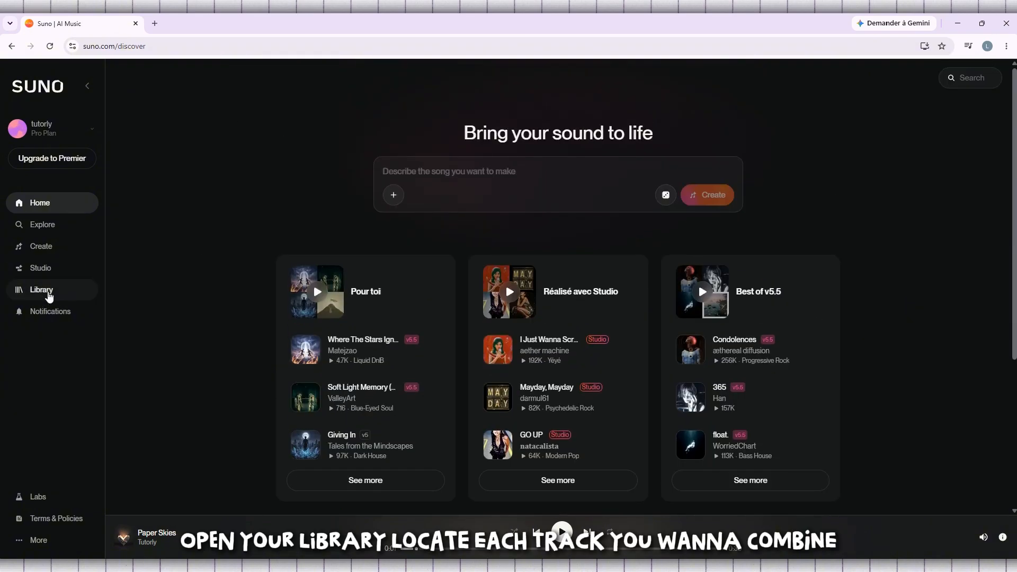
Find the 3:07 version of Paper Heartline in the song library and download it as MP3 audio.
left_click(53, 294)
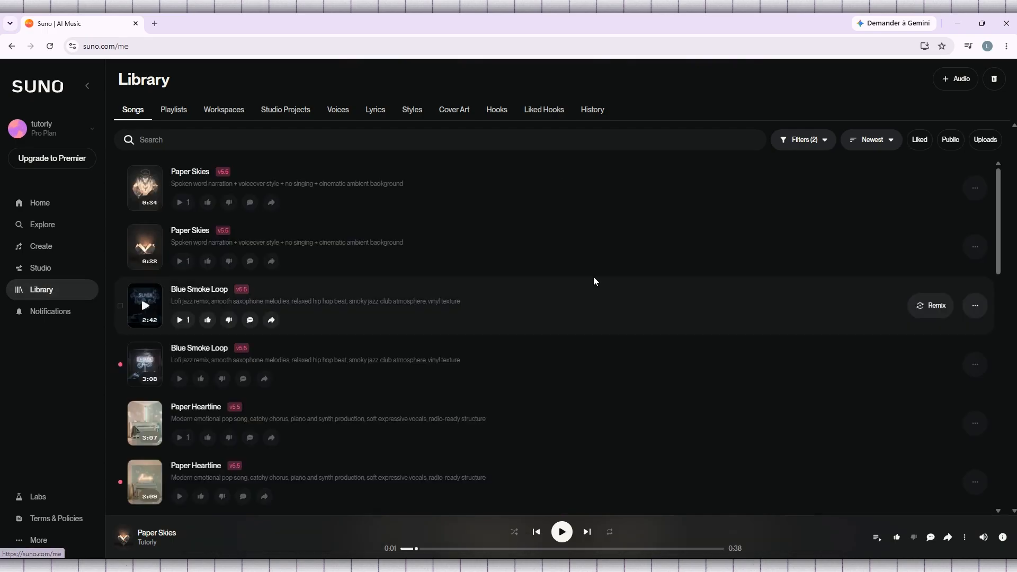
scroll(612, 273, "down", 2)
scroll(612, 271, "down", 1)
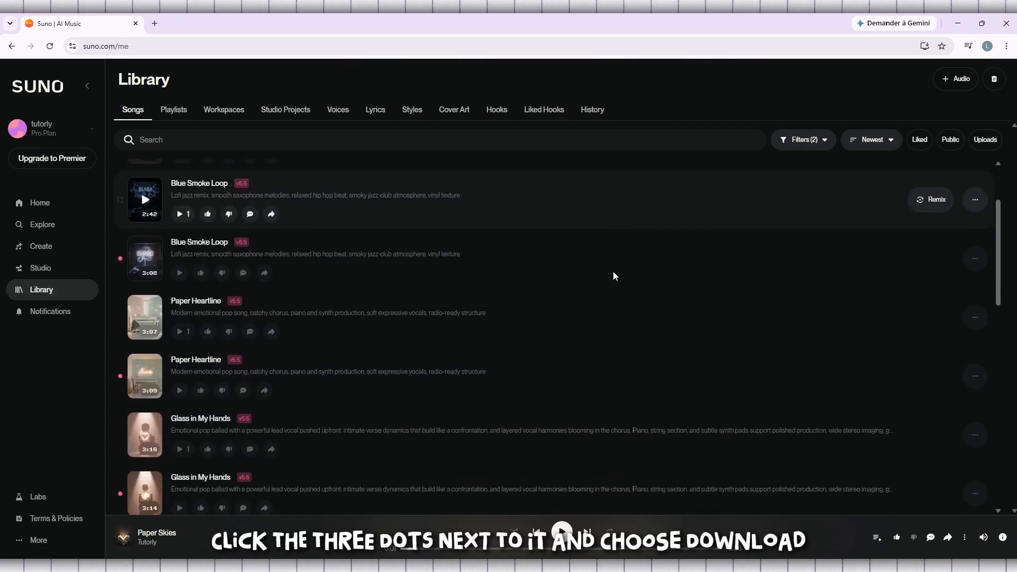
scroll(803, 307, "down", 2)
left_click(976, 212)
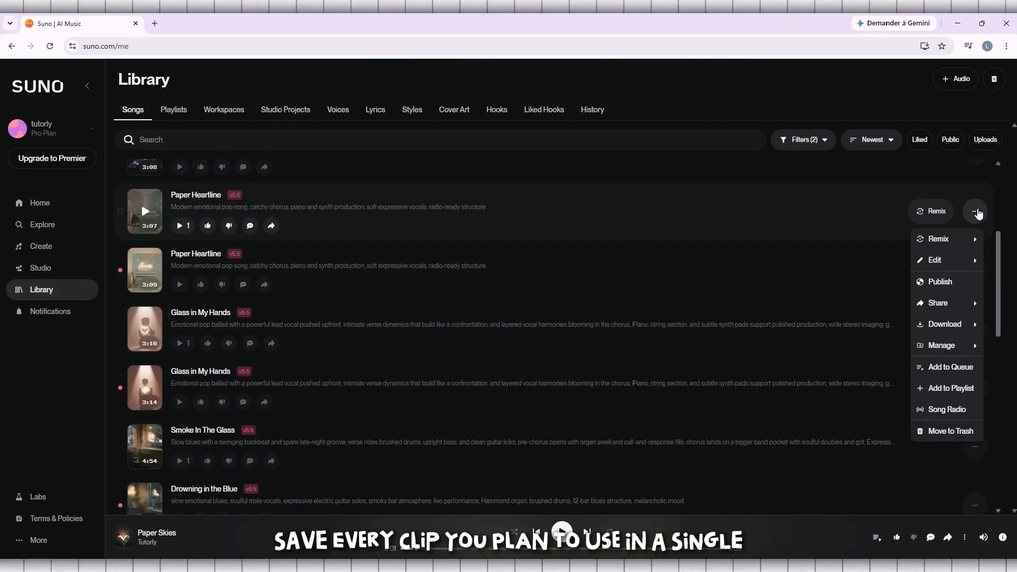
mouse_move(945, 324)
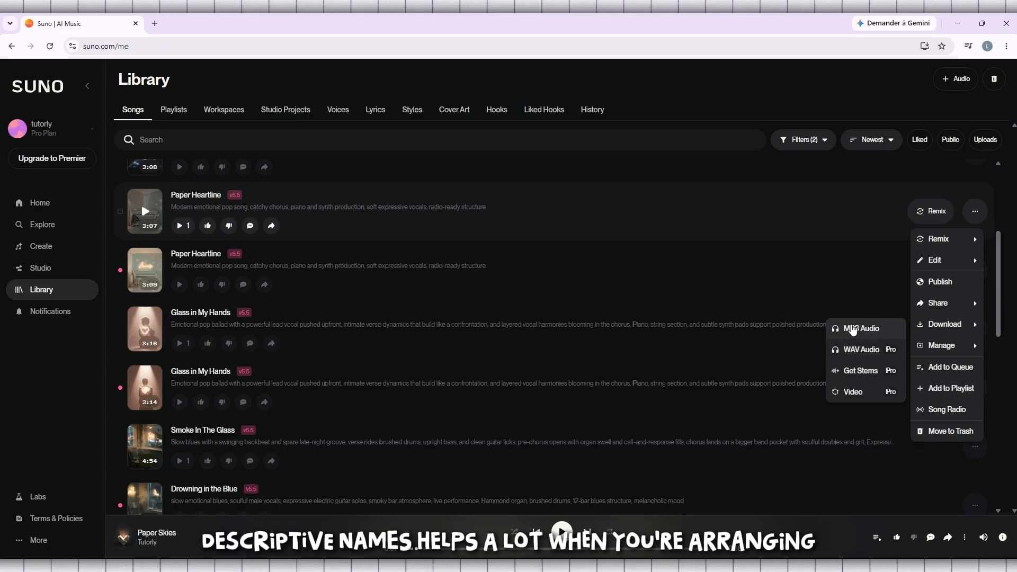
left_click(853, 331)
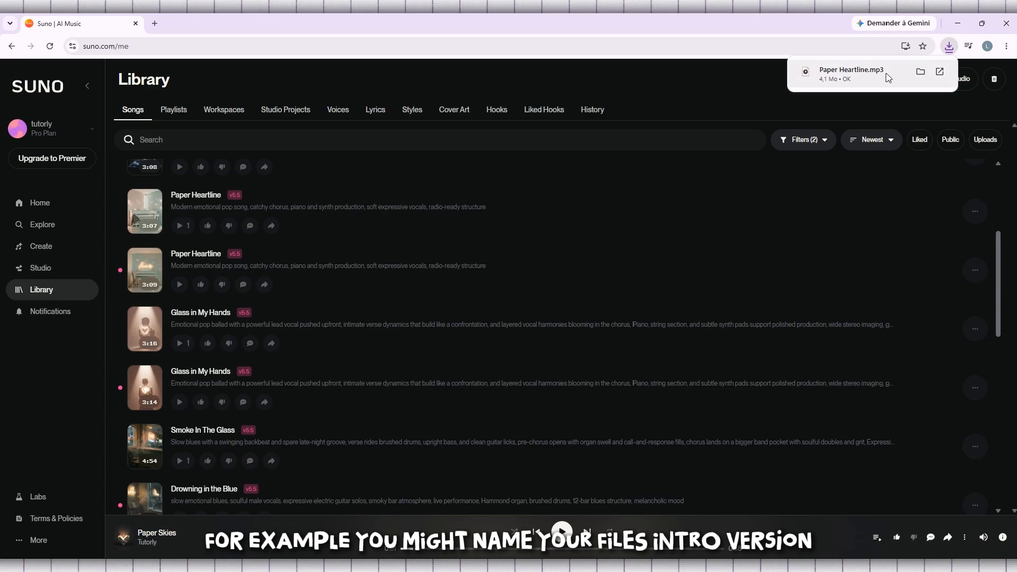
Import Paper Heartline.mp3 from the Downloads folder into the CapCut project 0129 and place it at the start of the timeline.
left_click(921, 71)
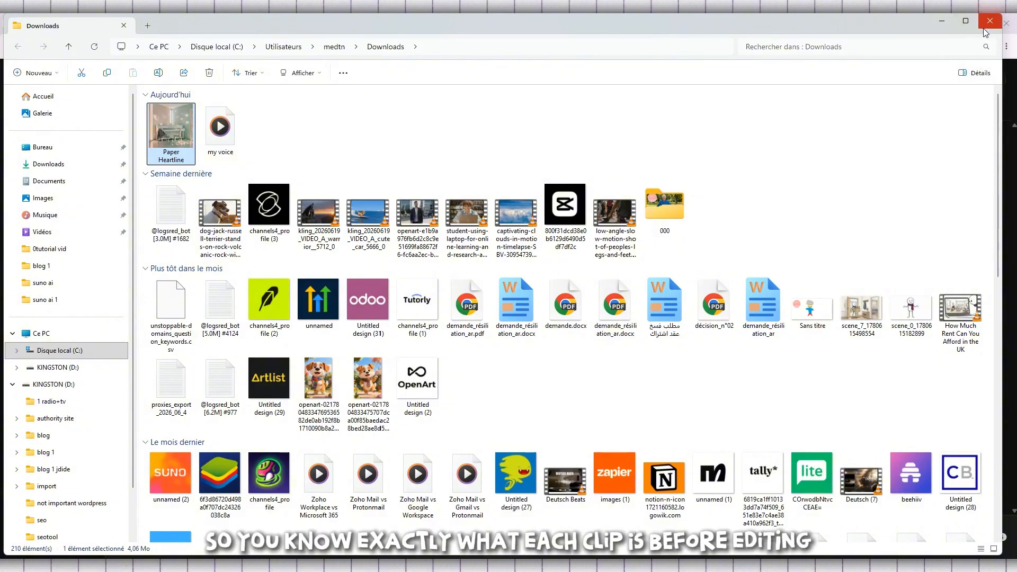
left_click(942, 23)
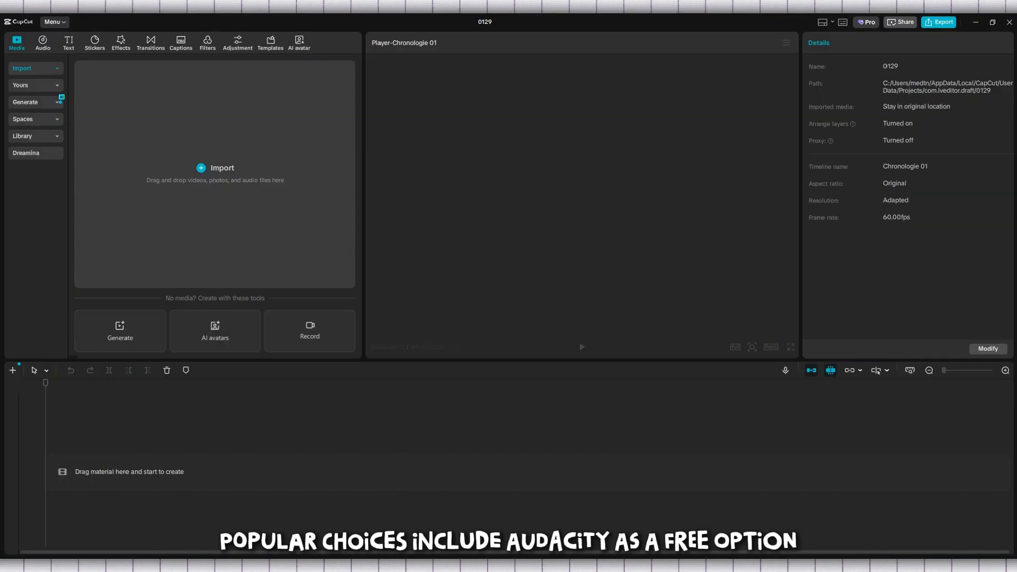
mouse_move(534, 567)
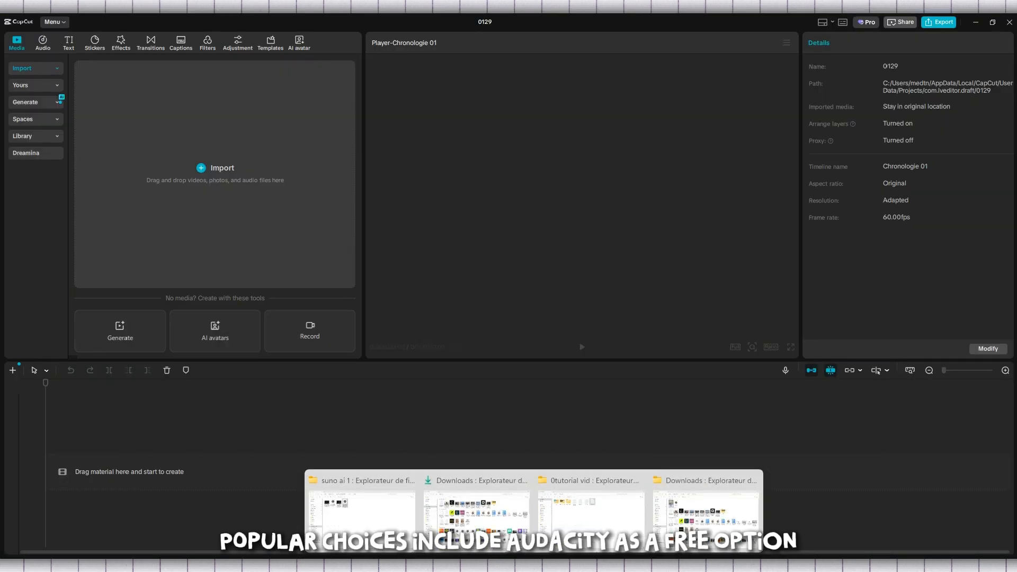
left_click(705, 509)
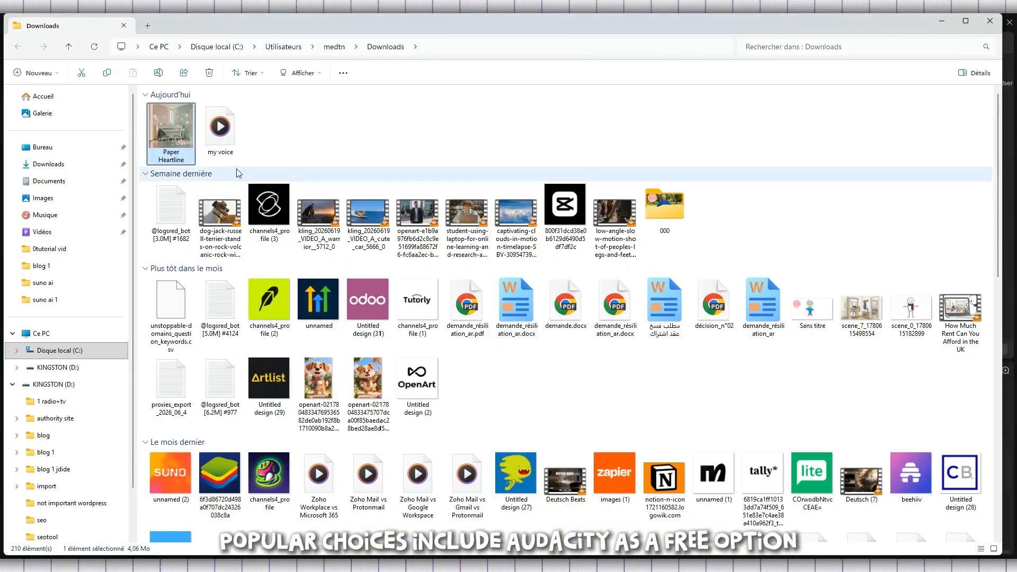
left_click_drag(168, 132, 290, 237)
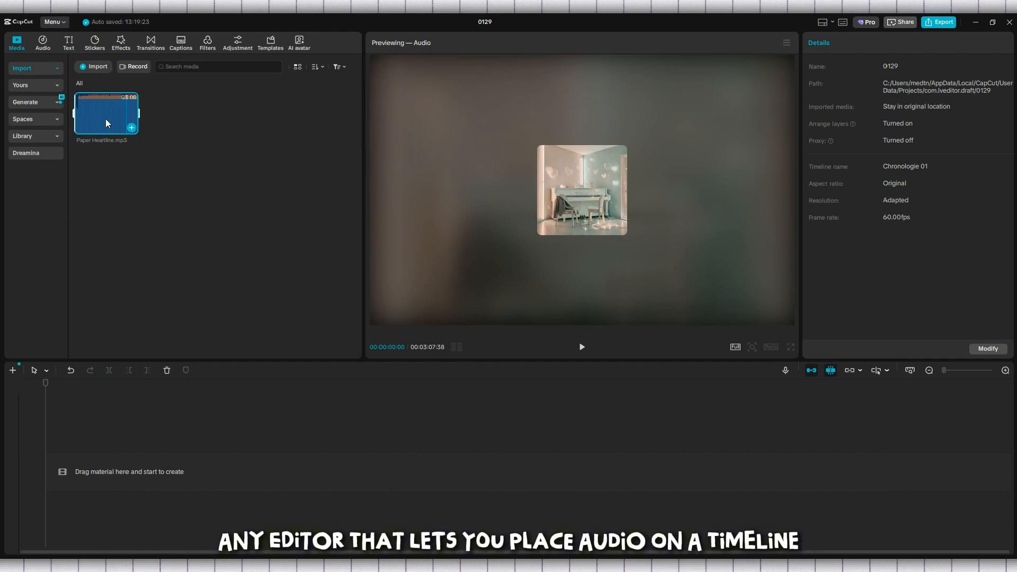
left_click_drag(101, 112, 54, 436)
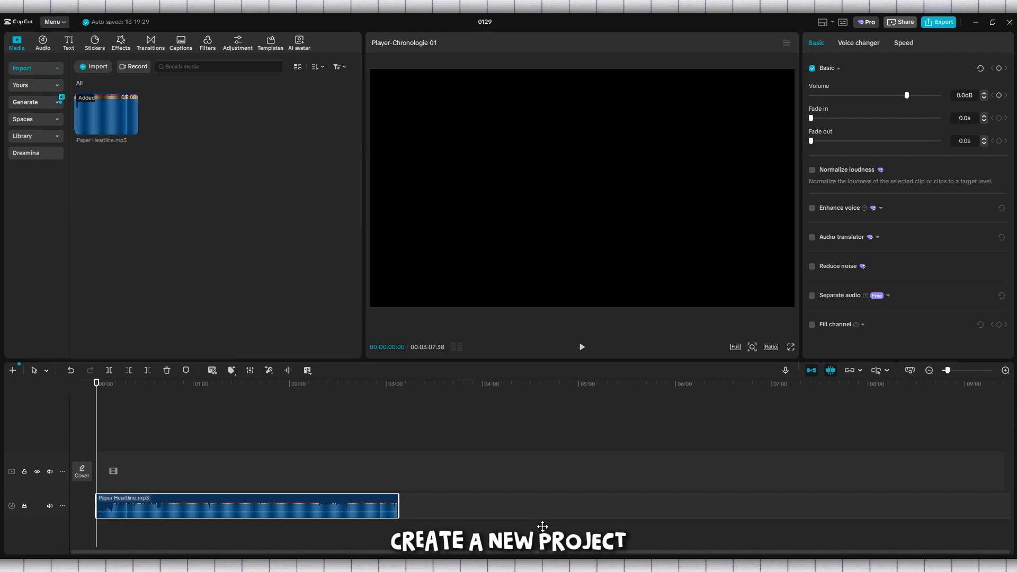
Examine the Paper Heartline clip's waveform at different positions along the timeline.
left_click(191, 434)
scroll(192, 434, "up", 1)
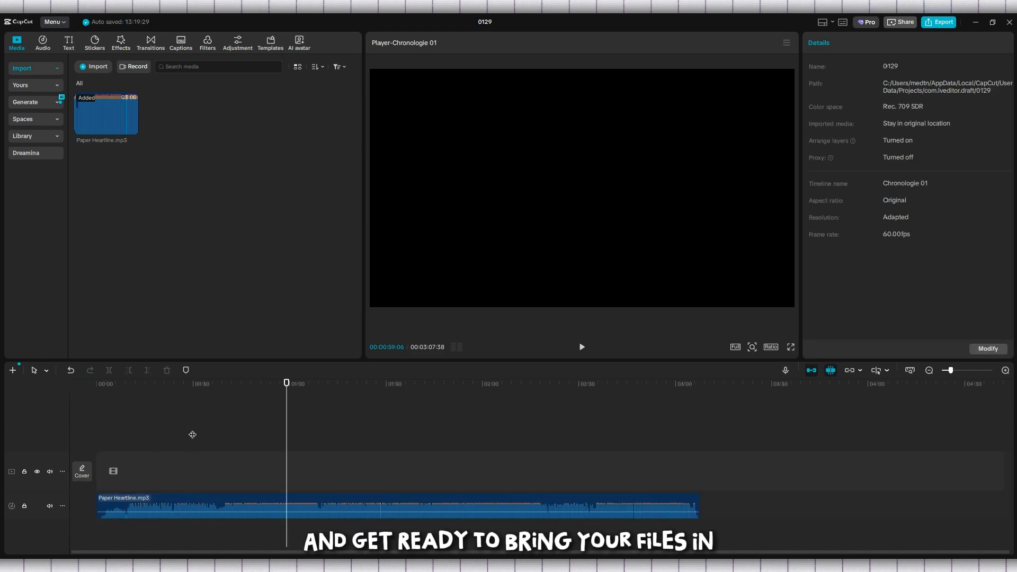
scroll(192, 434, "up", 2)
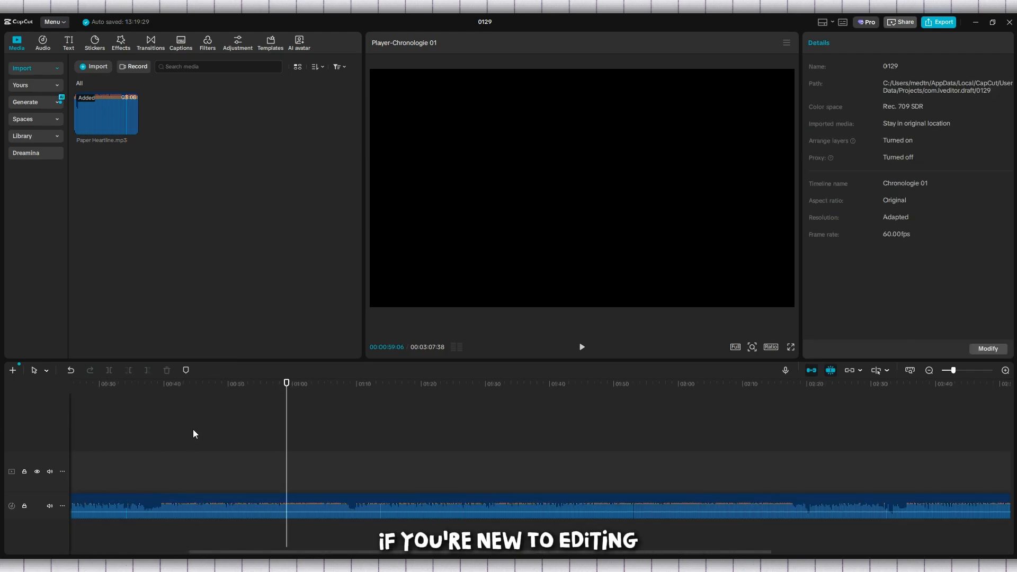
left_click_drag(267, 554, 128, 555)
scroll(127, 554, "down", 2)
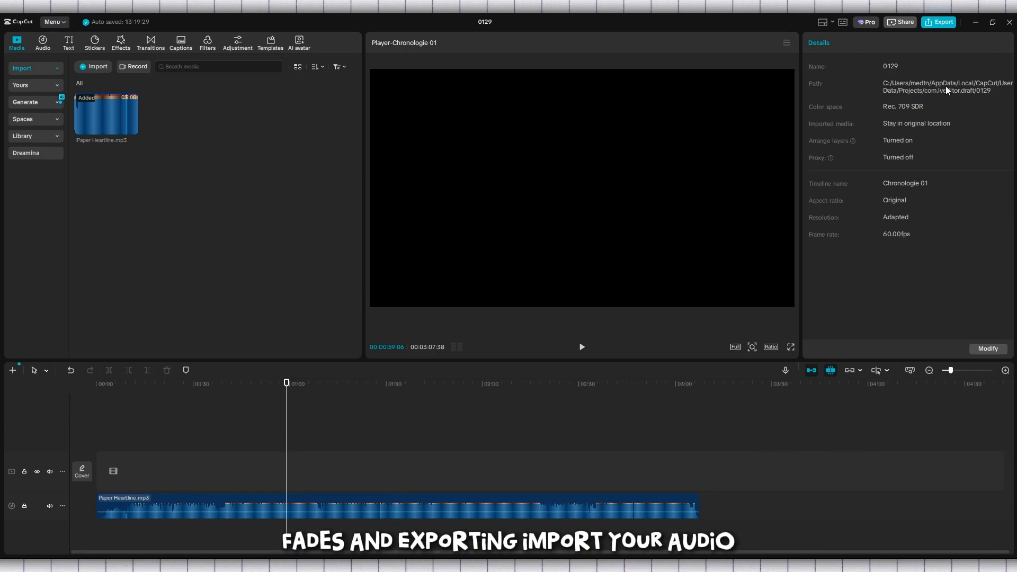
left_click(127, 473)
left_click_drag(126, 475, 329, 486)
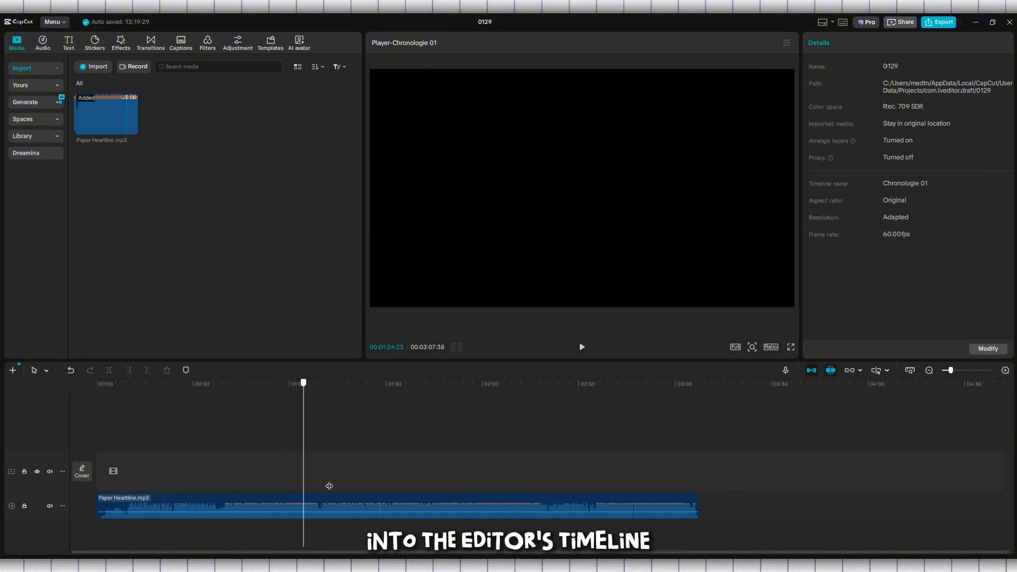
left_click(357, 499)
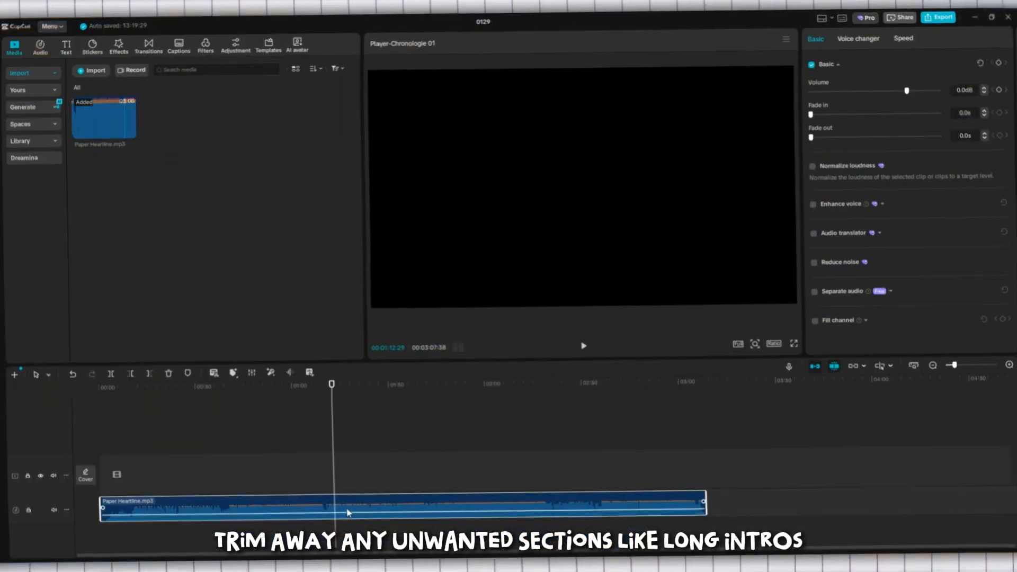
left_click(168, 466)
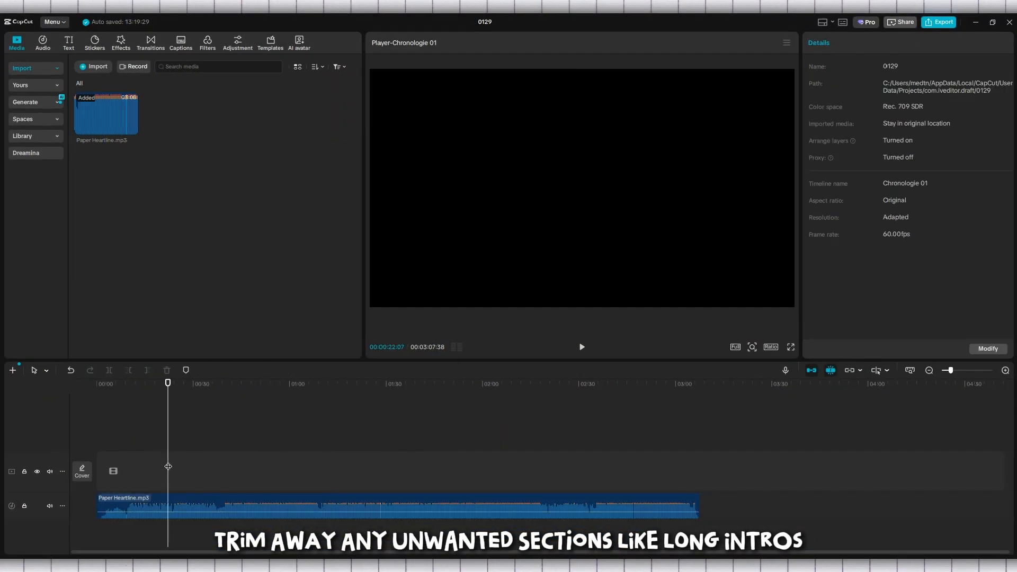
Trim the Paper Heartline clip's end back to 3:00 and cut about 16 seconds off its beginning.
scroll(186, 481, "up", 5)
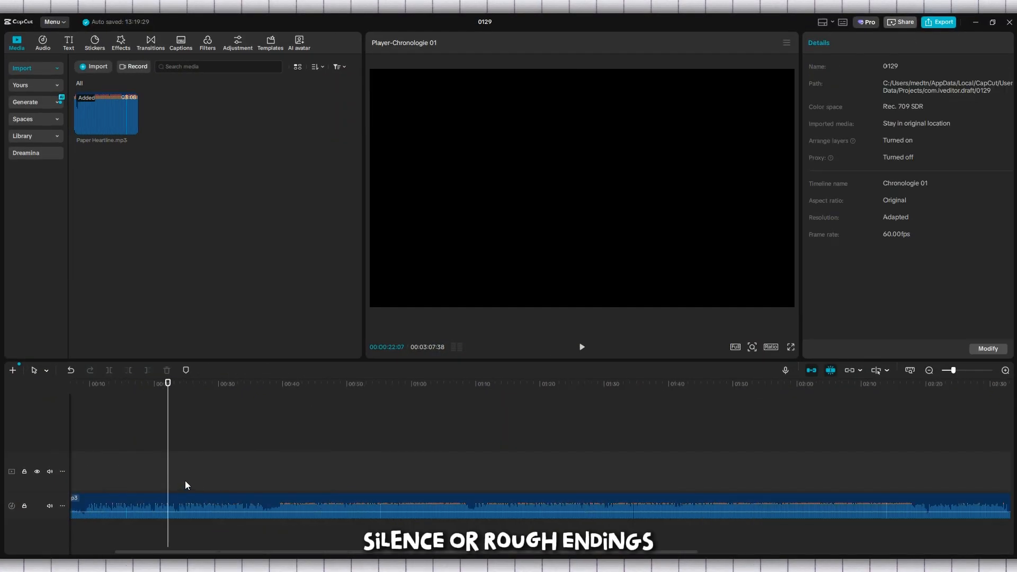
scroll(185, 481, "up", 2)
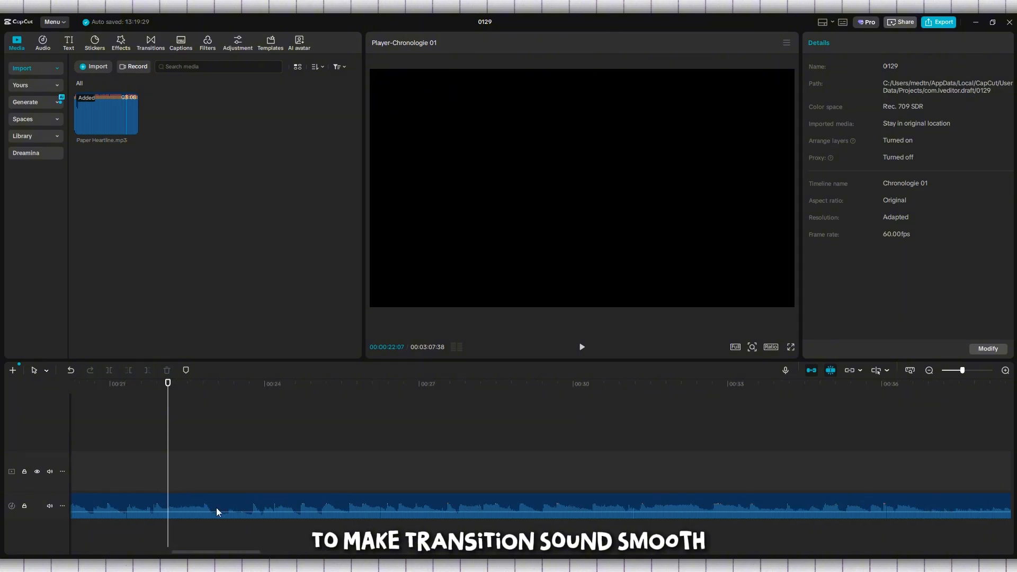
left_click_drag(233, 555, 804, 514)
left_click_drag(877, 507, 484, 507)
scroll(483, 507, "down", 10)
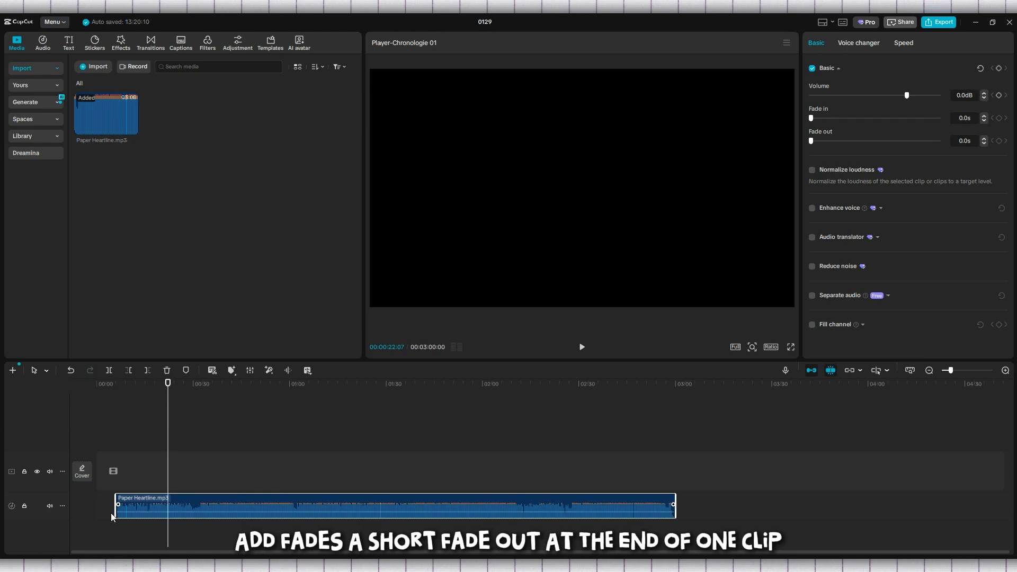
left_click_drag(111, 512, 148, 517)
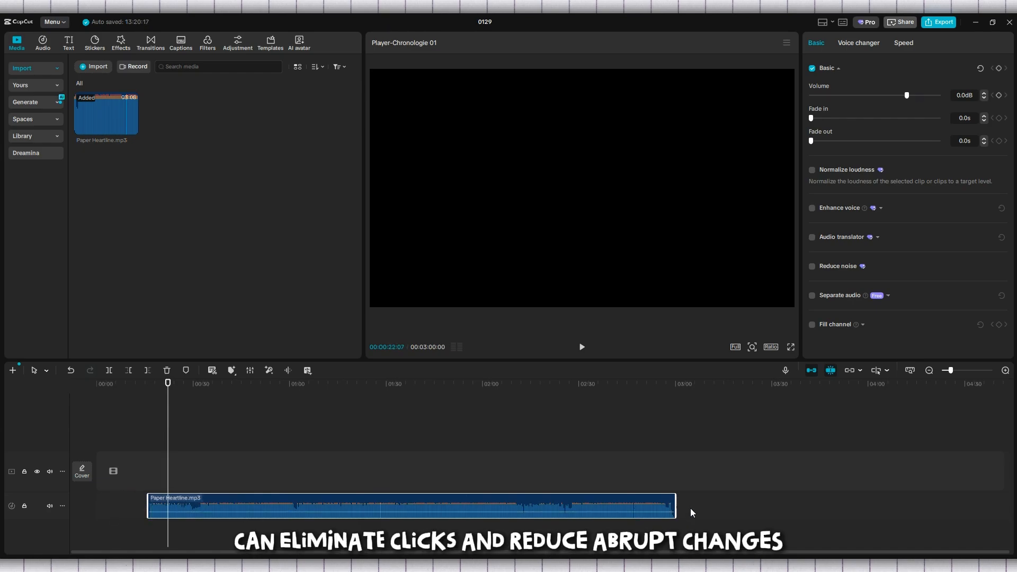
Give the trimmed clip a 7.8 s fade-out and move it to the start of the timeline.
left_click_drag(671, 505, 651, 500)
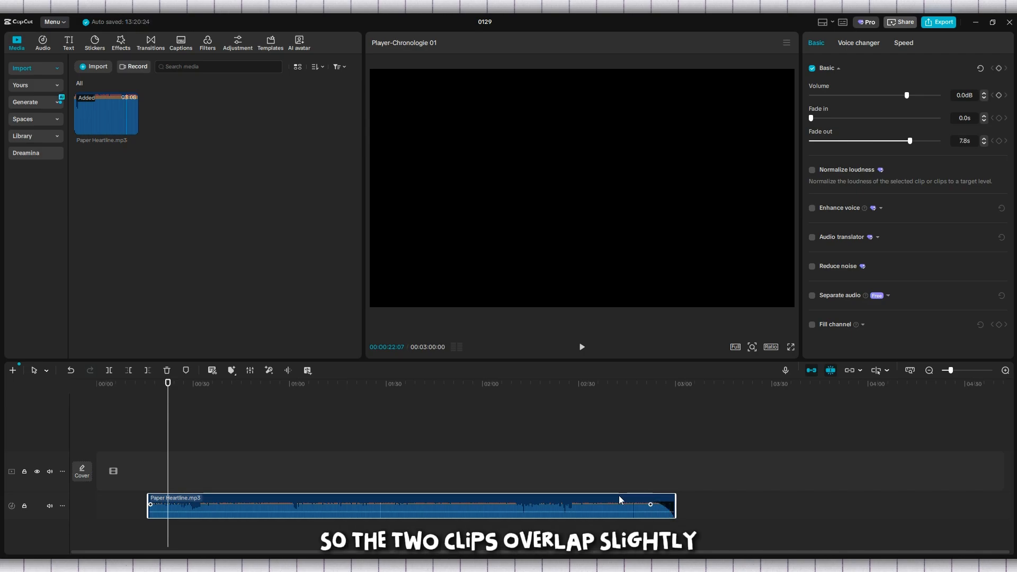
left_click_drag(560, 501, 499, 499)
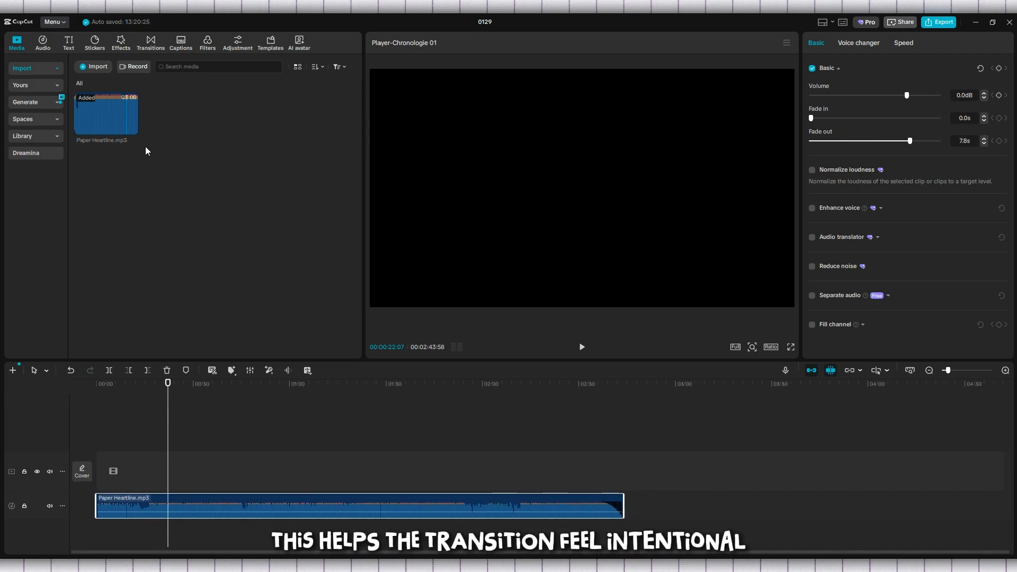
Add a second Paper Heartline.mp3 clip on a separate audio track at about 2:39, overlapping the first clip's fade-out.
left_click_drag(101, 116, 621, 480)
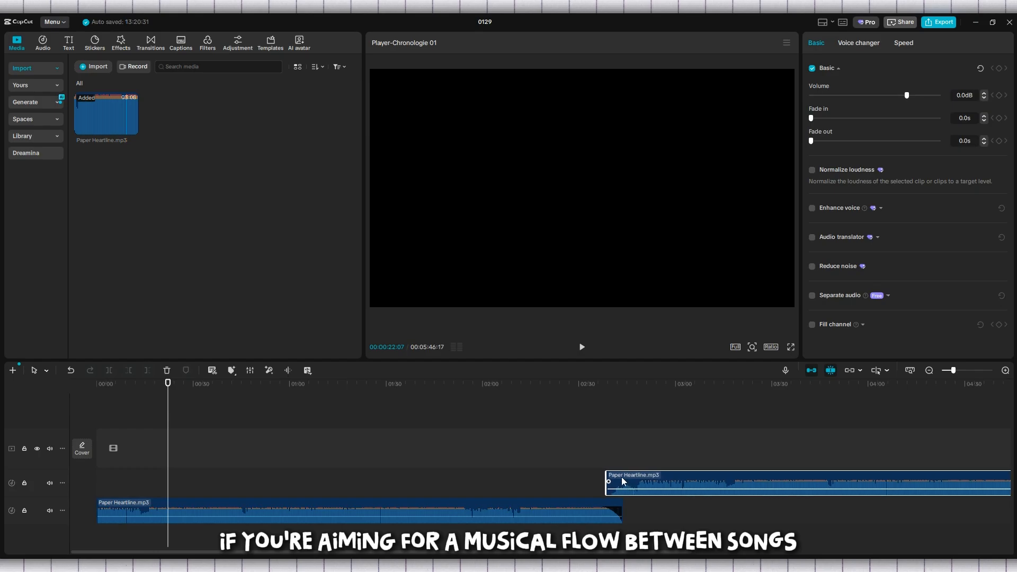
left_click(602, 457)
scroll(602, 456, "up", 3)
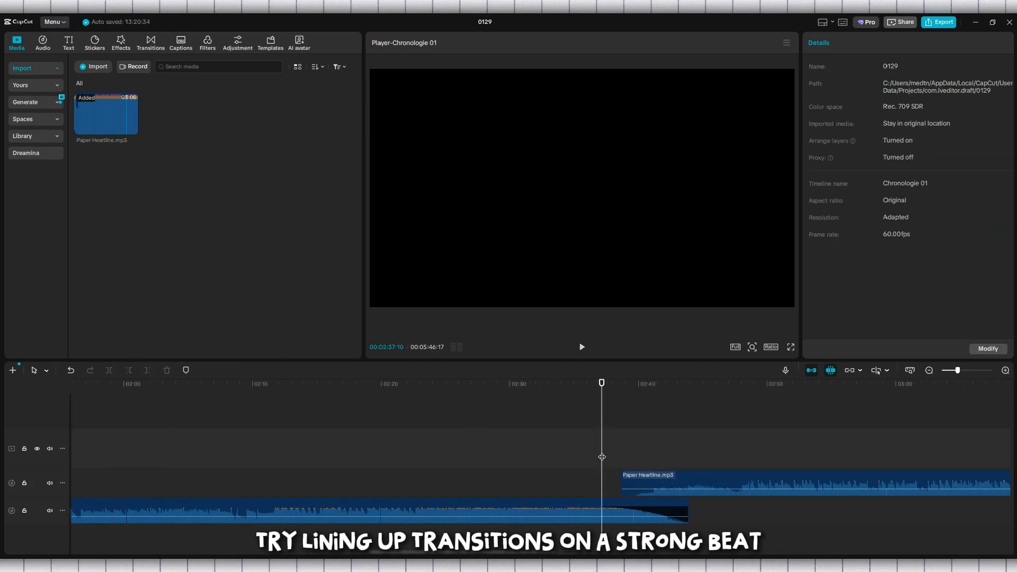
Give the second Paper Heartline clip a 5.2 s fade-in and trim its end back to about 3:17.
left_click(621, 453)
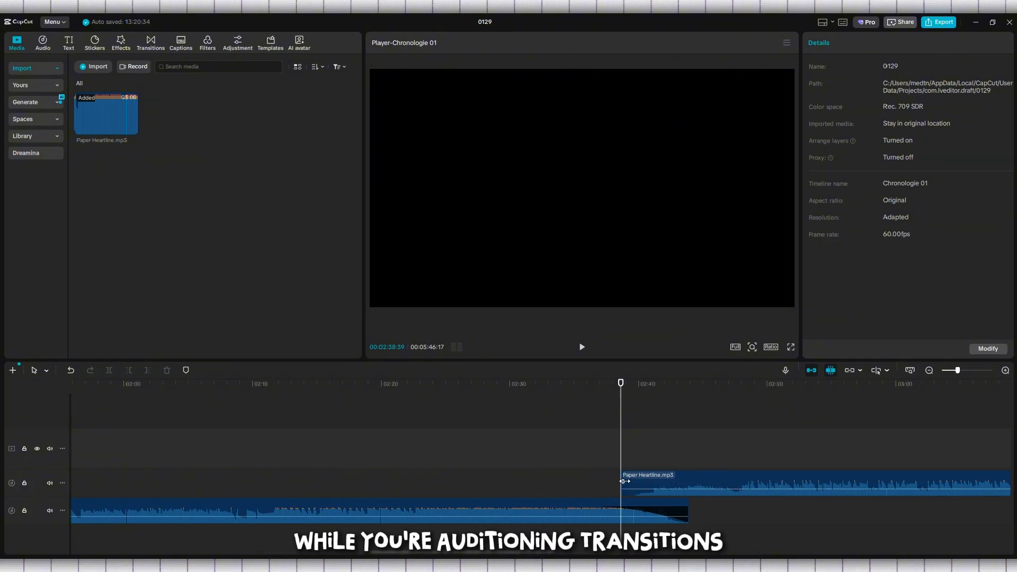
left_click_drag(624, 481, 695, 475)
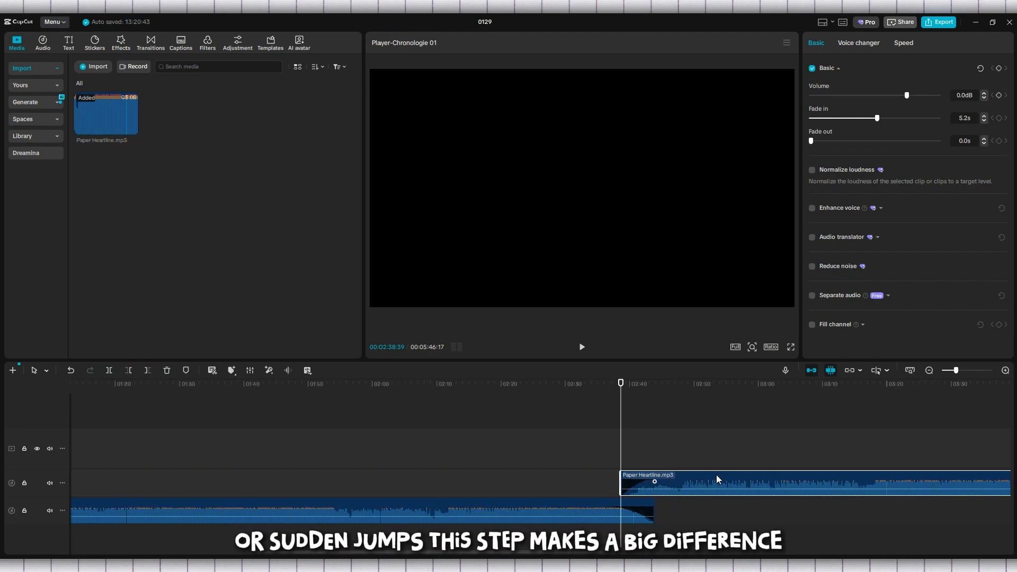
scroll(716, 475, "down", 5)
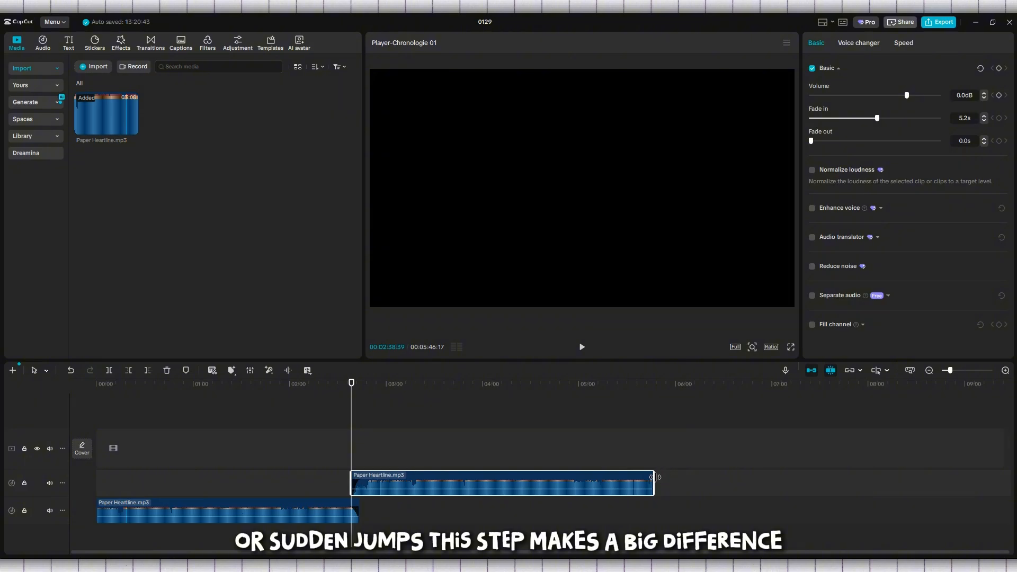
left_click_drag(655, 476, 412, 473)
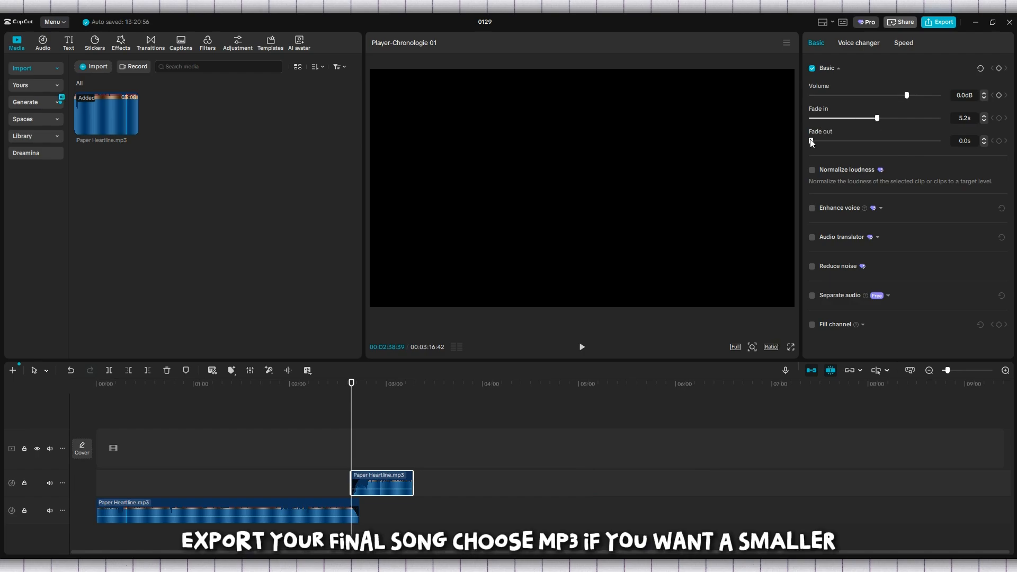
scroll(420, 460, "up", 3)
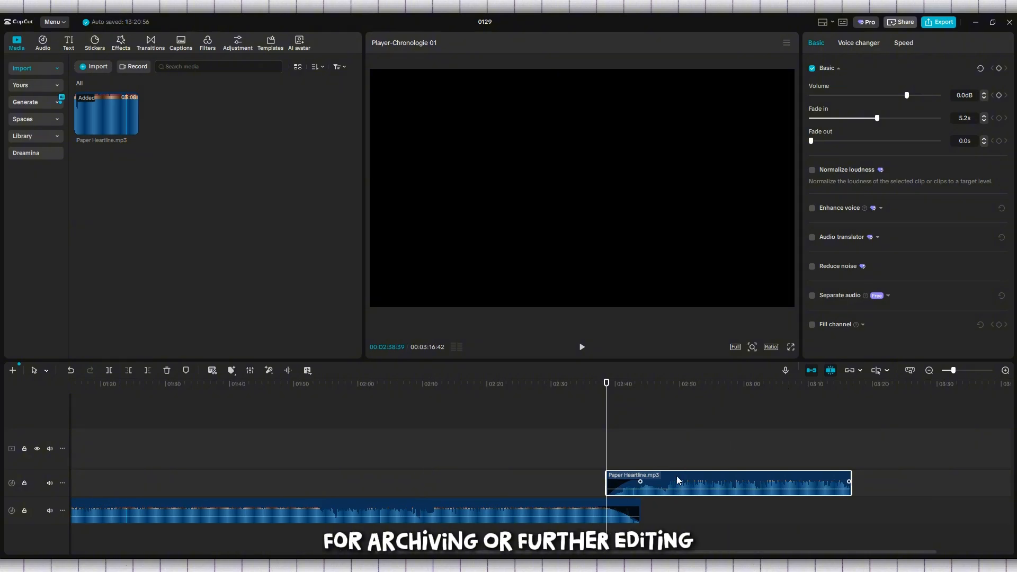
left_click(599, 509)
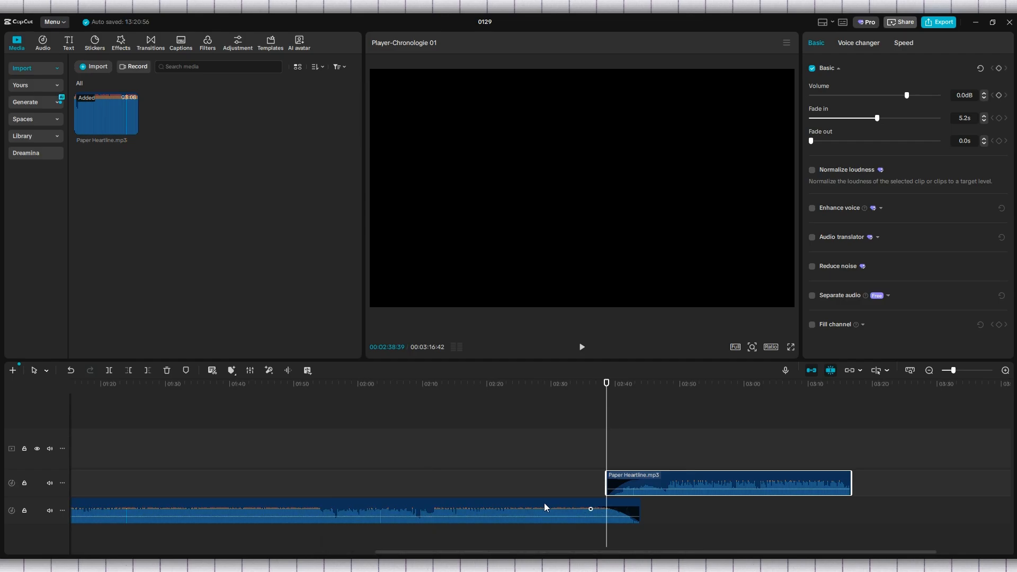
left_click(704, 478)
Open the export settings, enable audio output and check the available audio formats.
left_click(943, 21)
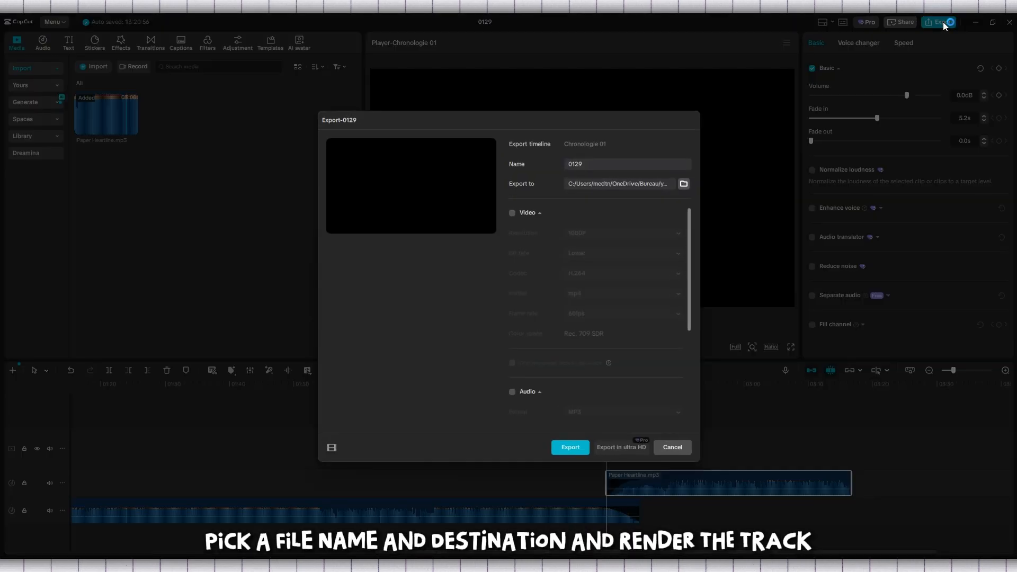
scroll(577, 243, "down", 2)
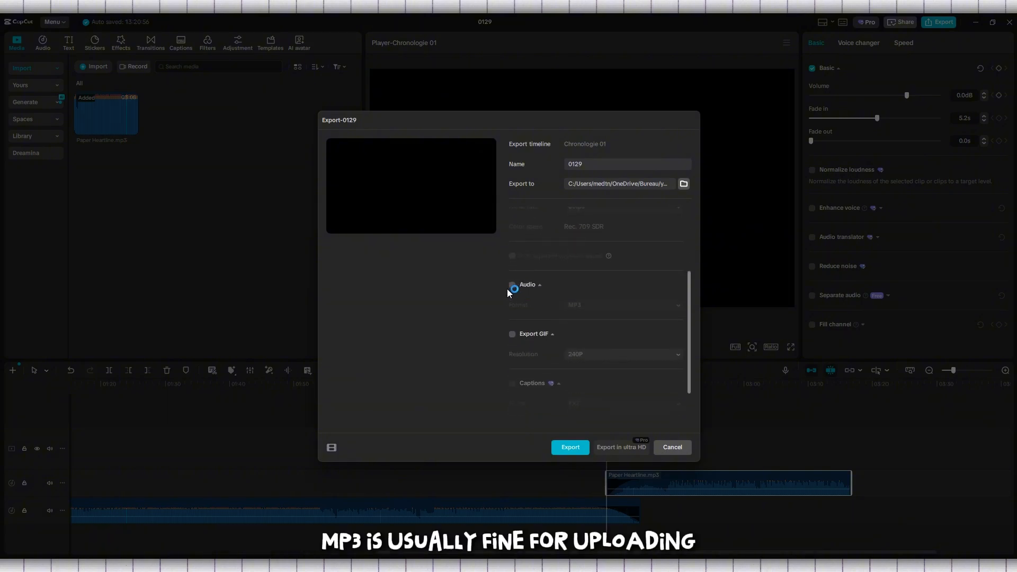
left_click(513, 287)
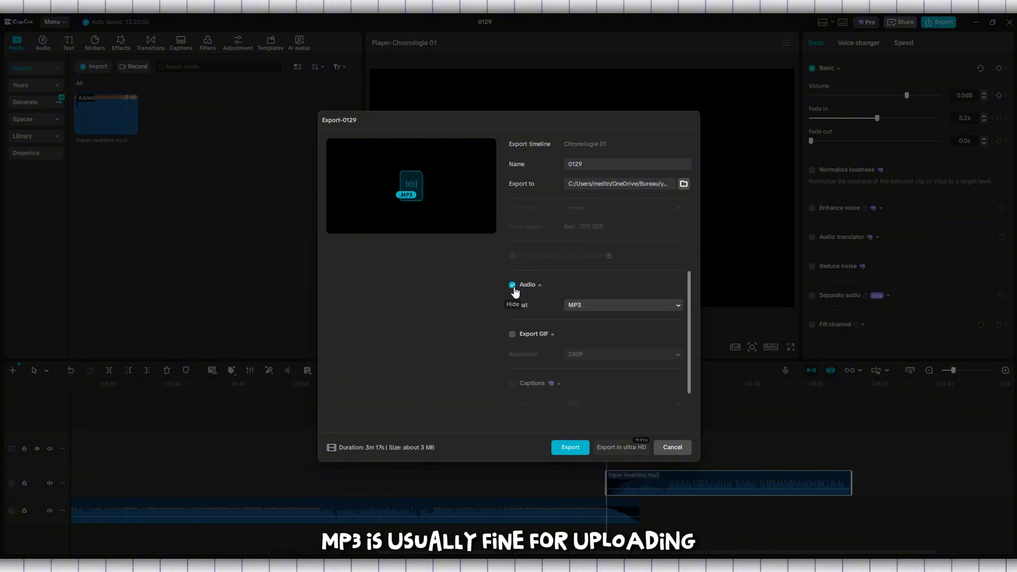
left_click(600, 305)
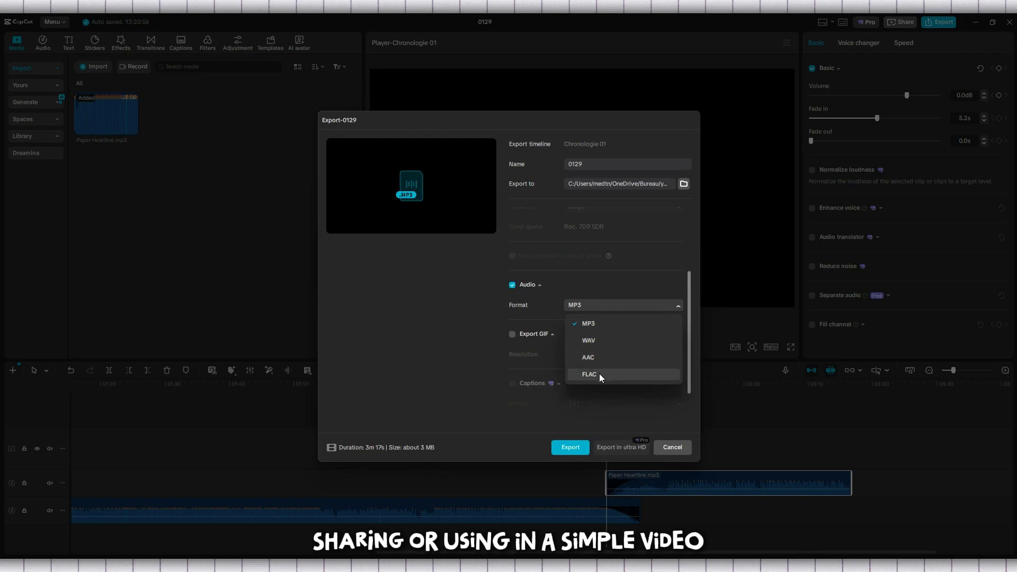
left_click(599, 305)
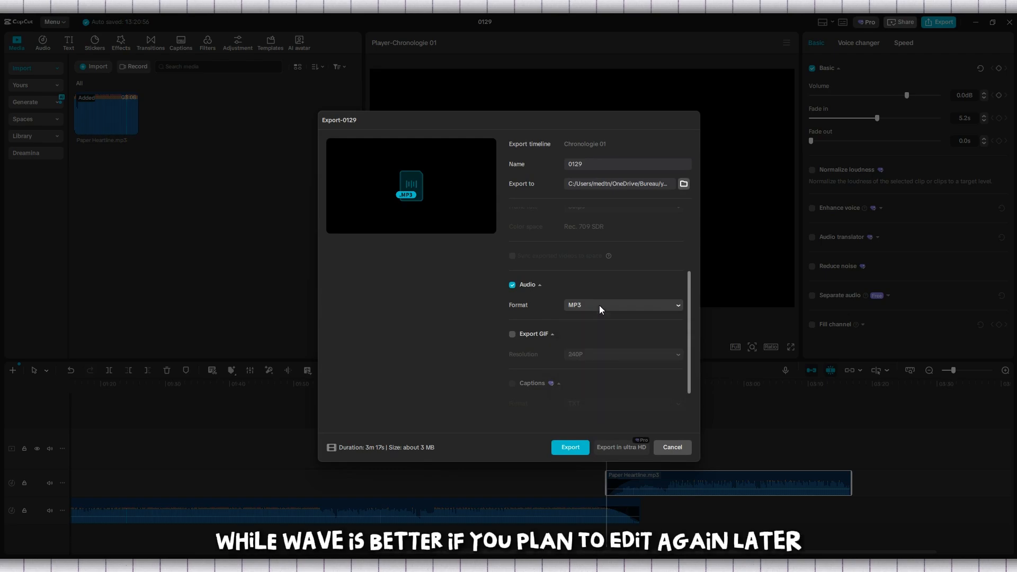
Try WAV as the audio export format, switch back to MP3 and cancel the export.
left_click(599, 305)
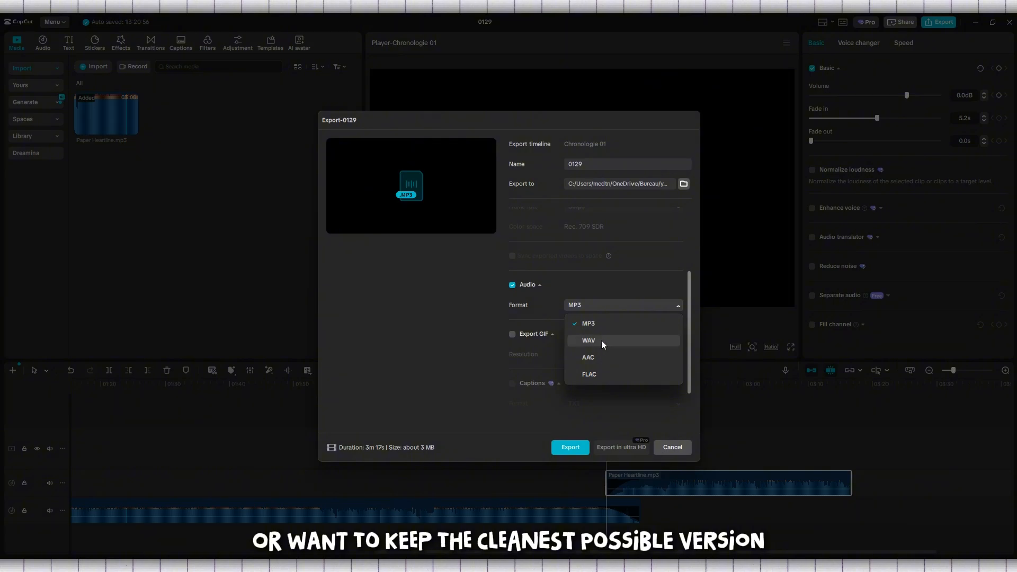
left_click(601, 340)
left_click(592, 310)
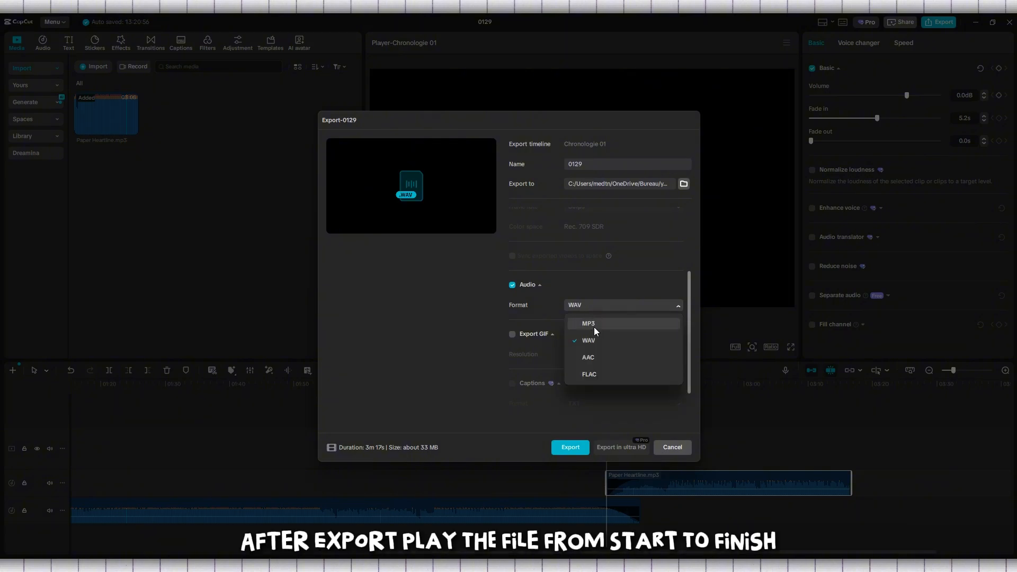
left_click(594, 327)
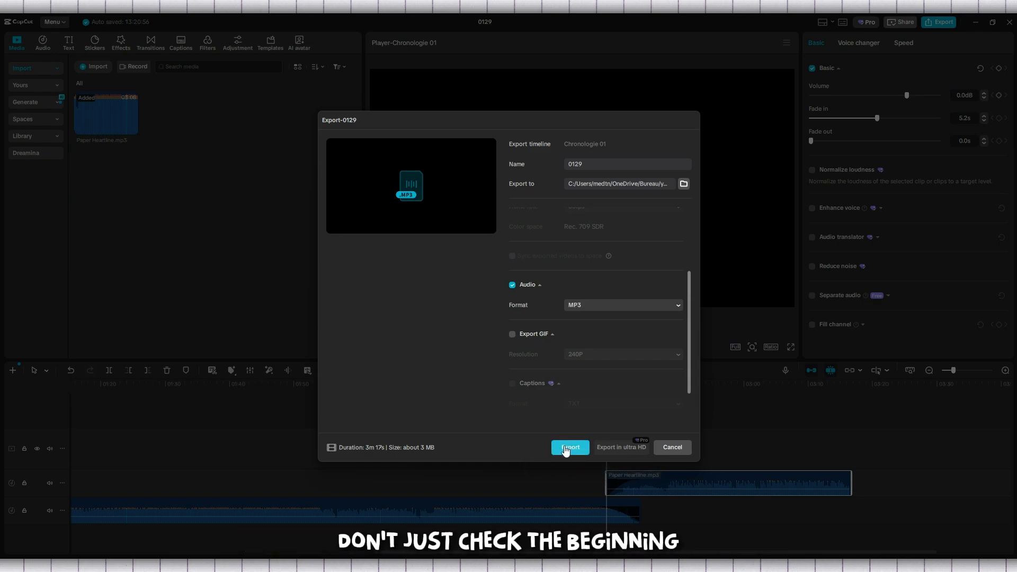
left_click(676, 450)
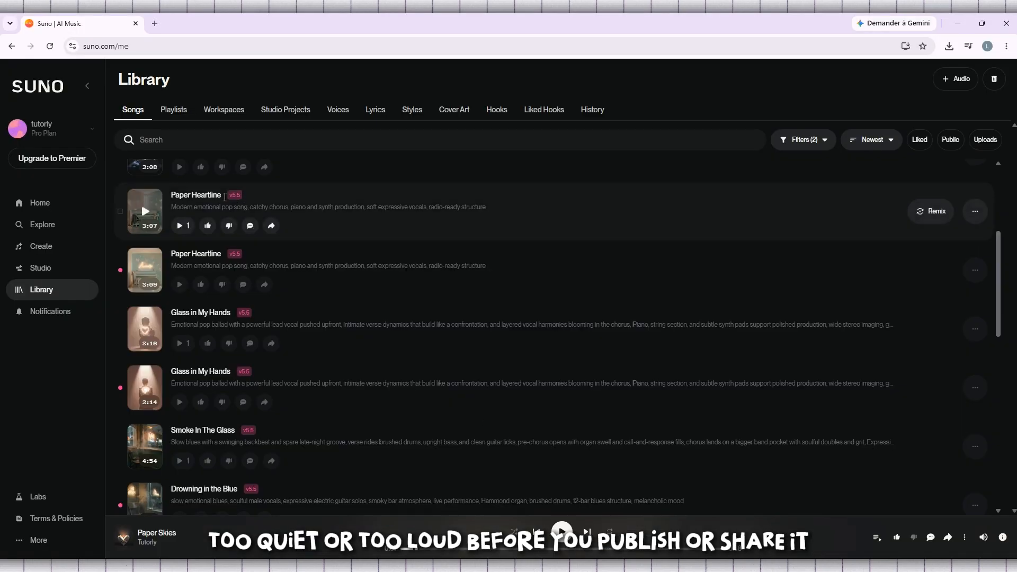
Switch to Suno's home page and browse its featured song lists and curated collections.
left_click(59, 205)
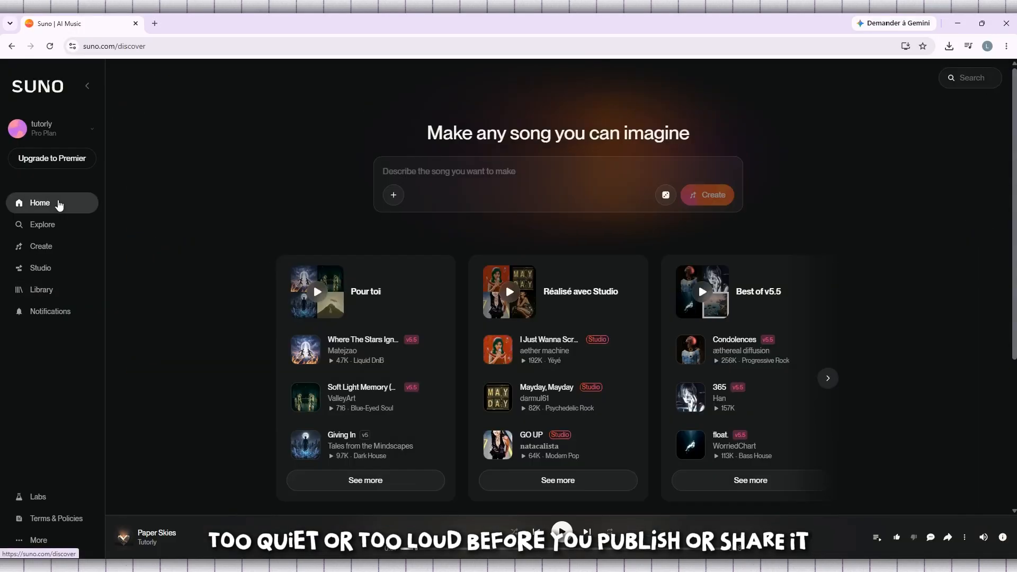
scroll(182, 188, "down", 3)
scroll(182, 191, "down", 2)
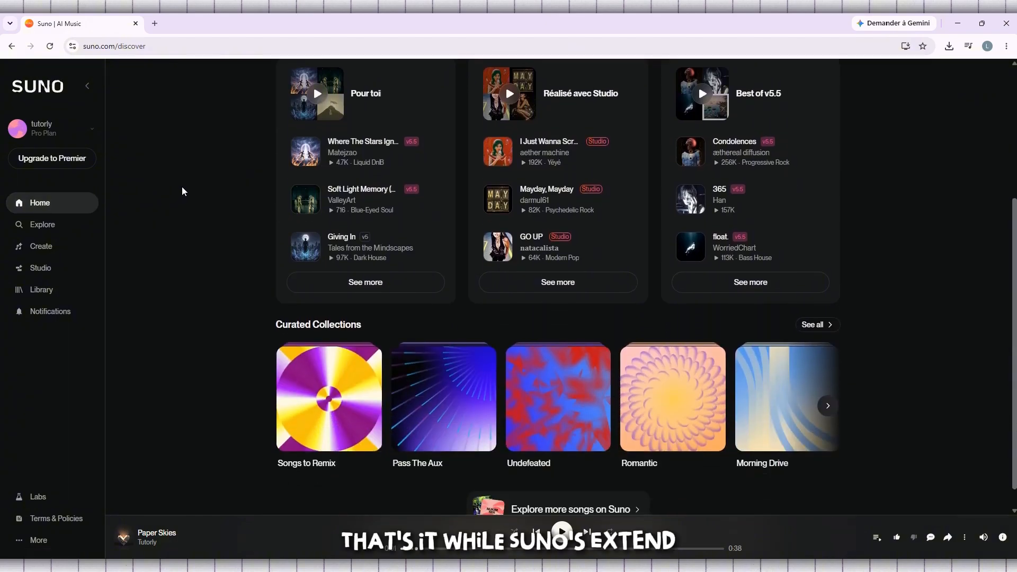
scroll(182, 191, "up", 1)
scroll(182, 191, "up", 1)
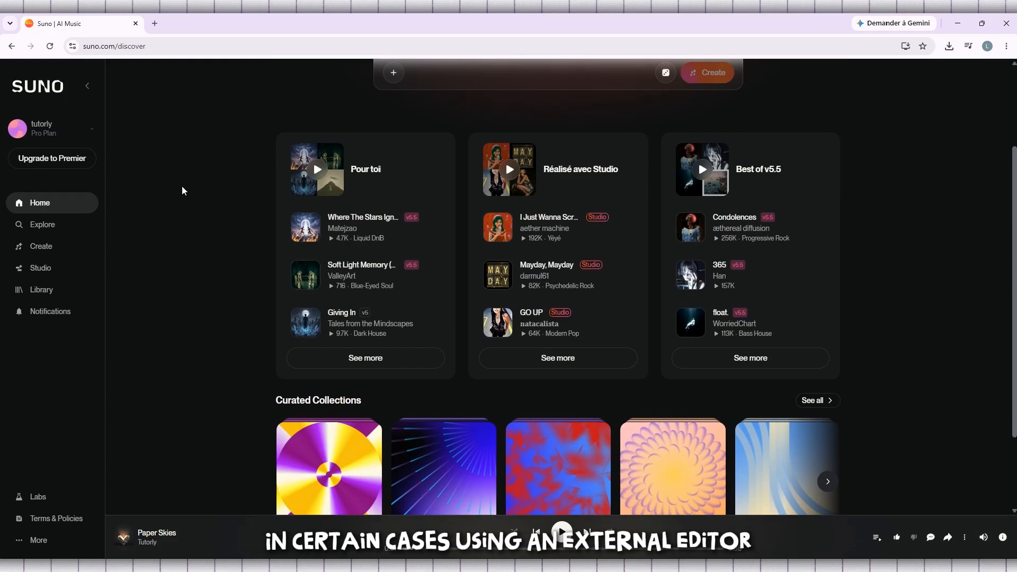
scroll(182, 191, "up", 2)
Open the song library and view the download options of the 3:16 Glass in My Hands song.
left_click(62, 289)
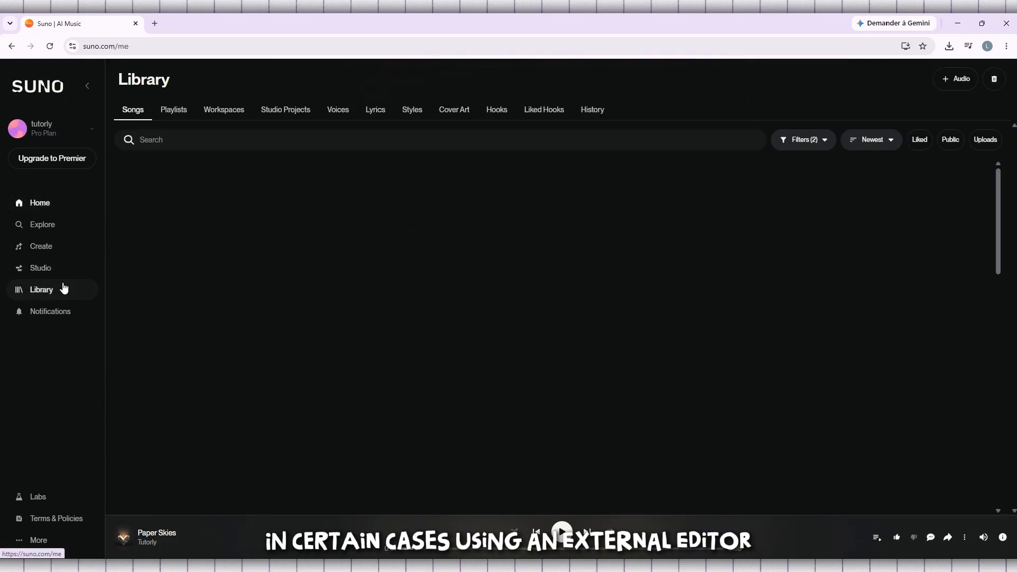
scroll(523, 256, "down", 2)
scroll(524, 262, "down", 2)
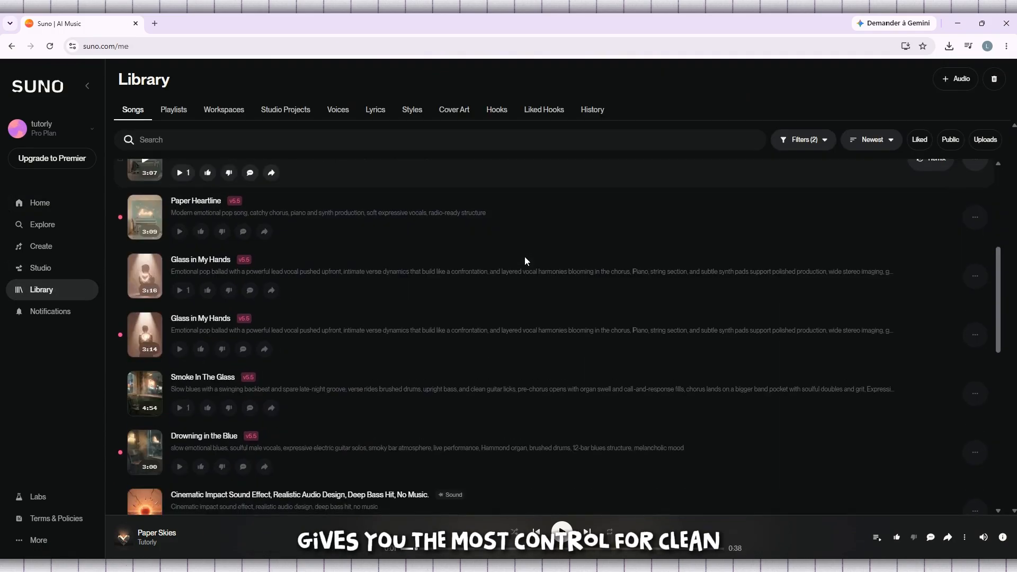
left_click(976, 277)
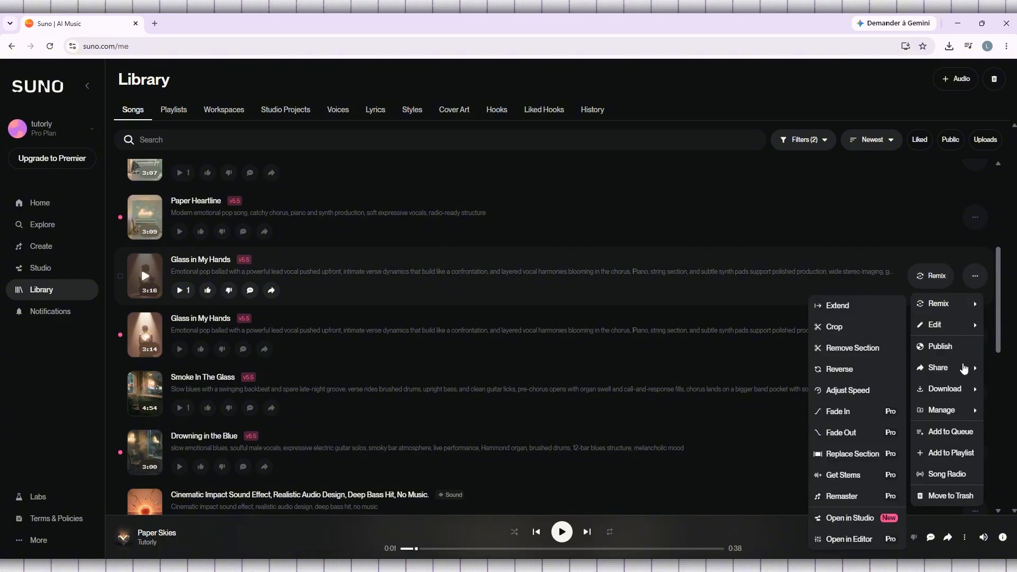
mouse_move(947, 392)
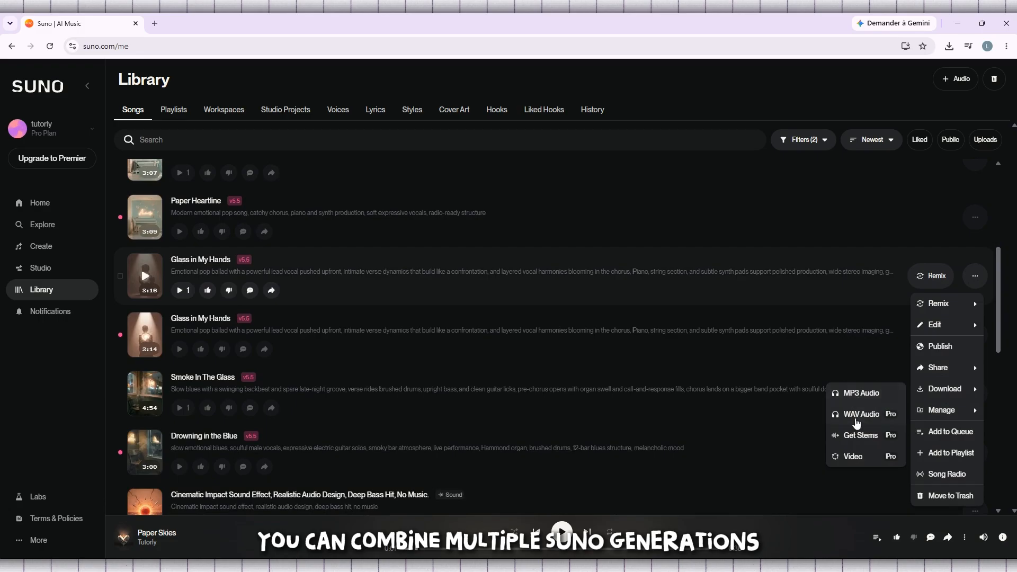
left_click(1014, 358)
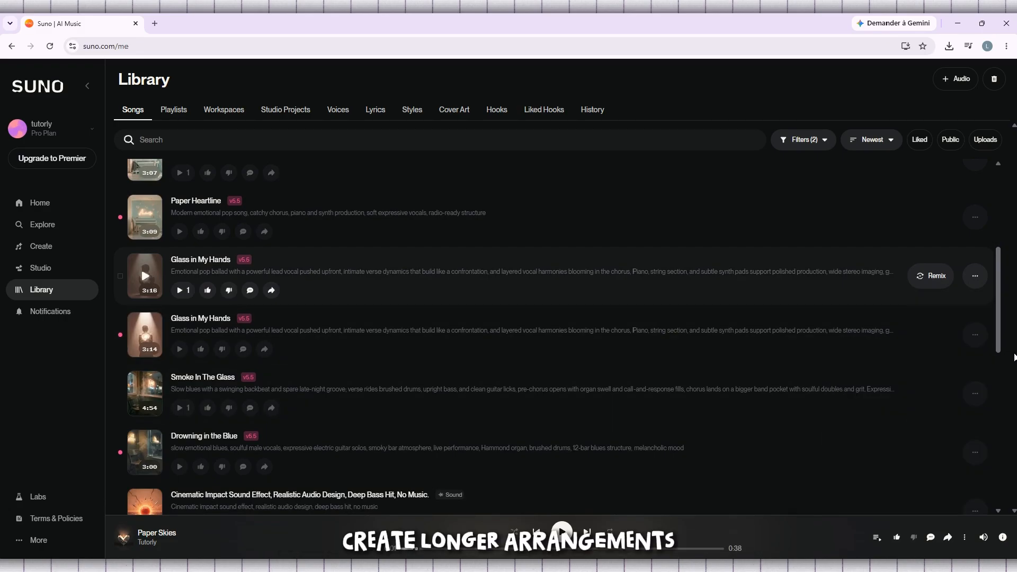
scroll(860, 363, "down", 1)
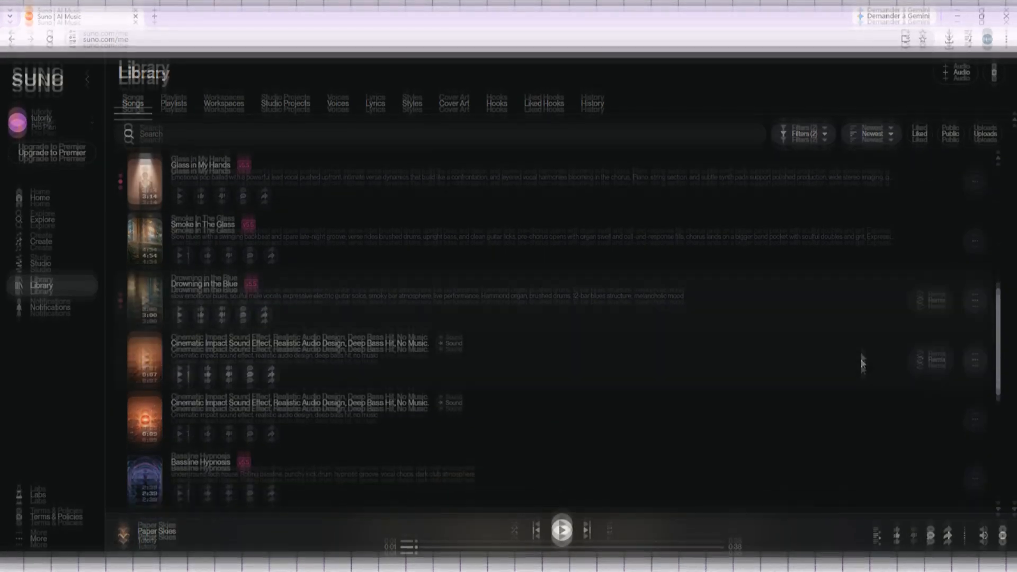